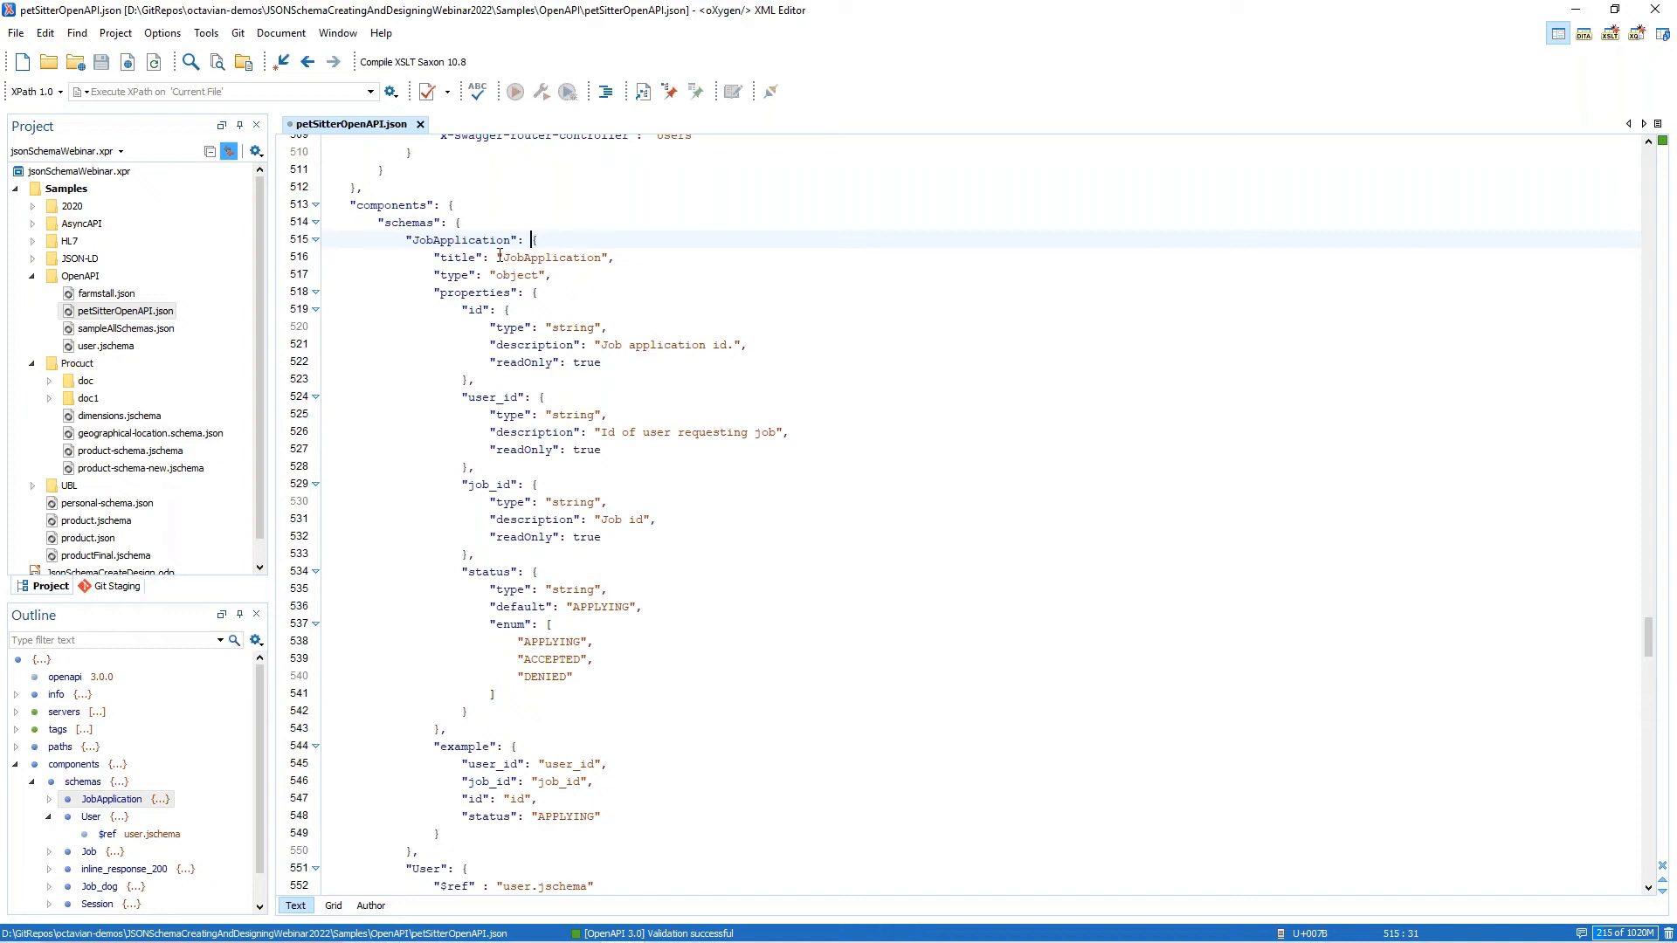
Add an empty line after the type of the JobApplication schema and browse its content completion proposals down to description
scroll(567, 227, "up", 7)
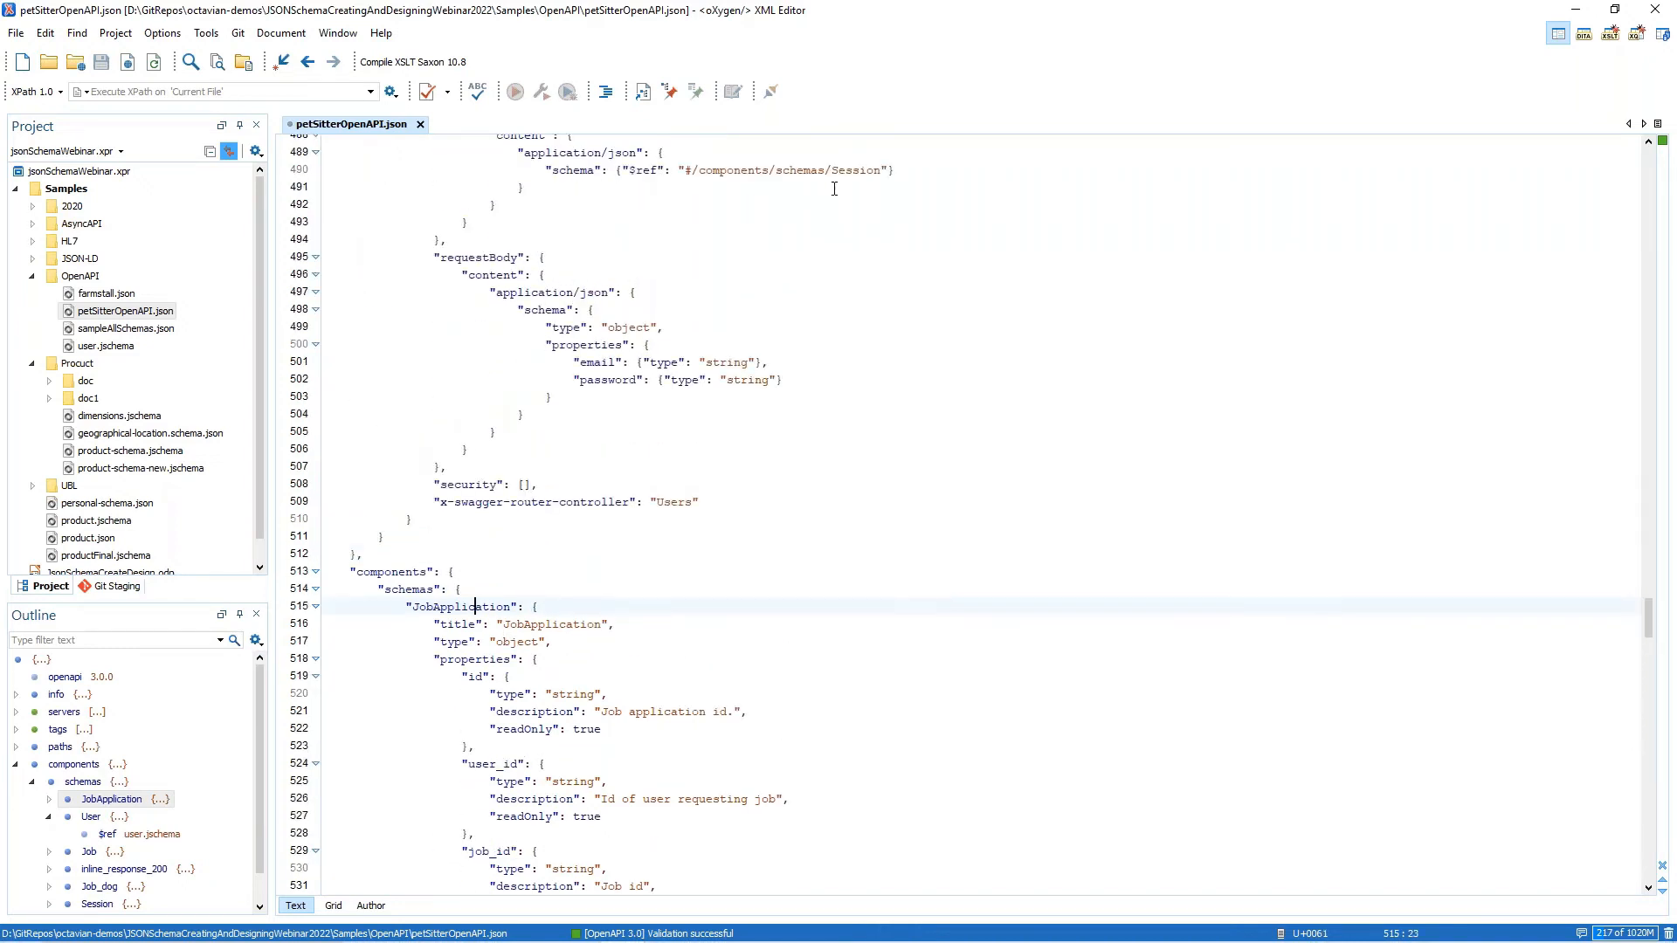
scroll(612, 201, "up", 2)
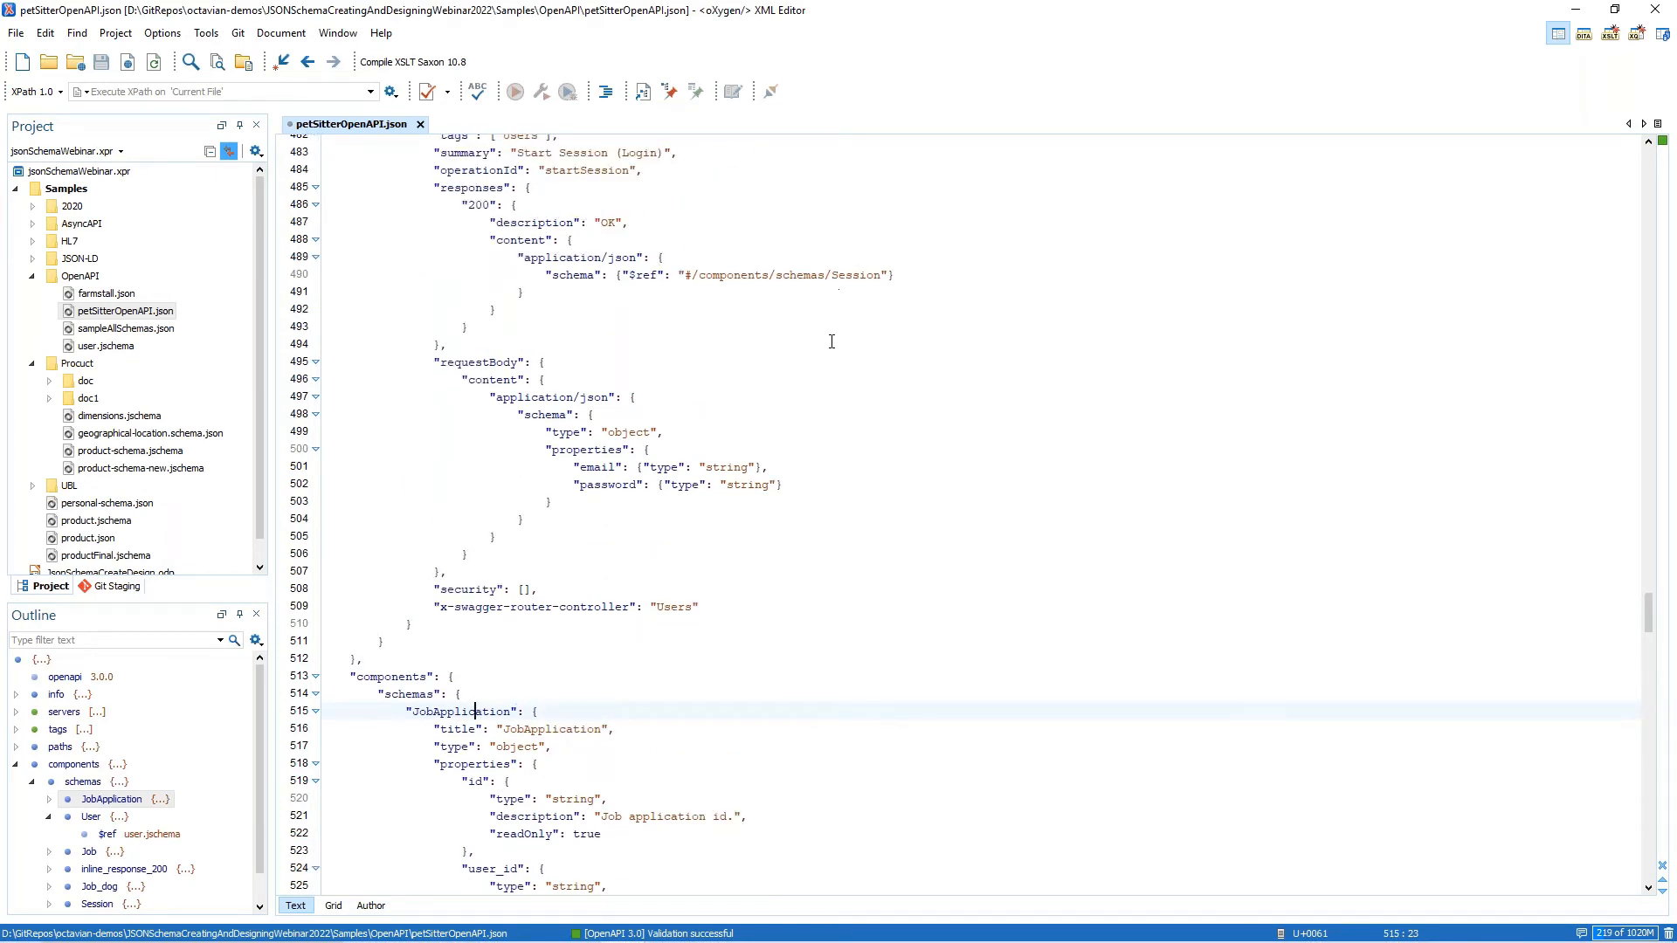
scroll(737, 442, "down", 6)
left_click(589, 422)
left_click(682, 437)
scroll(683, 439, "down", 2)
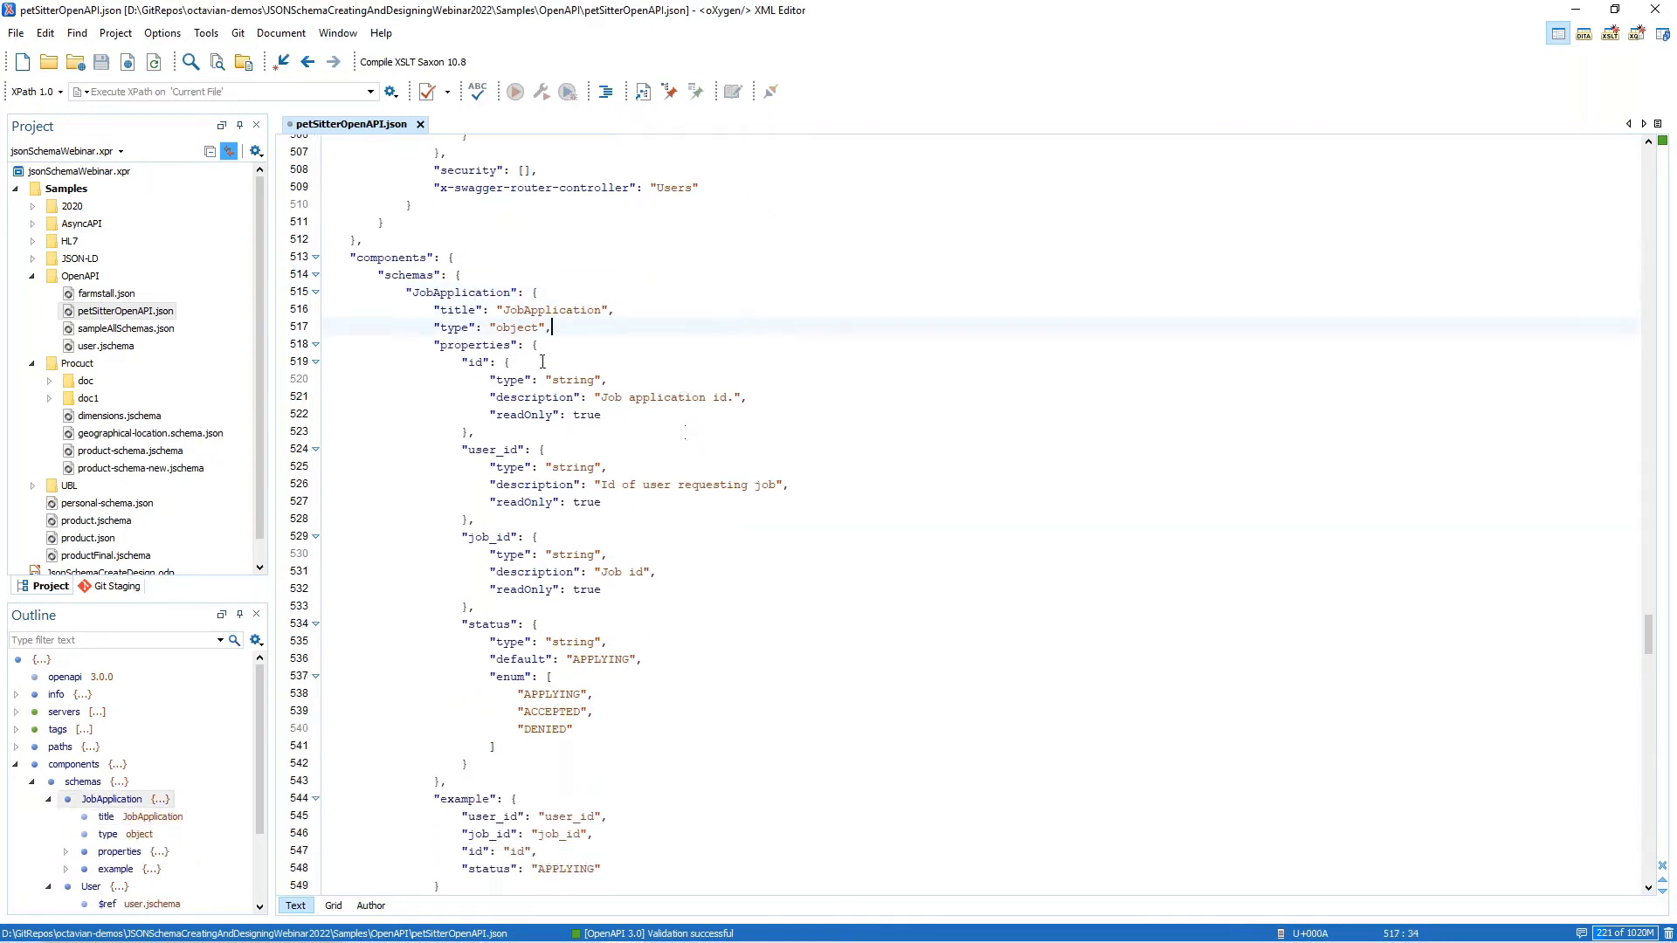
key("Return")
key("ctrl+space")
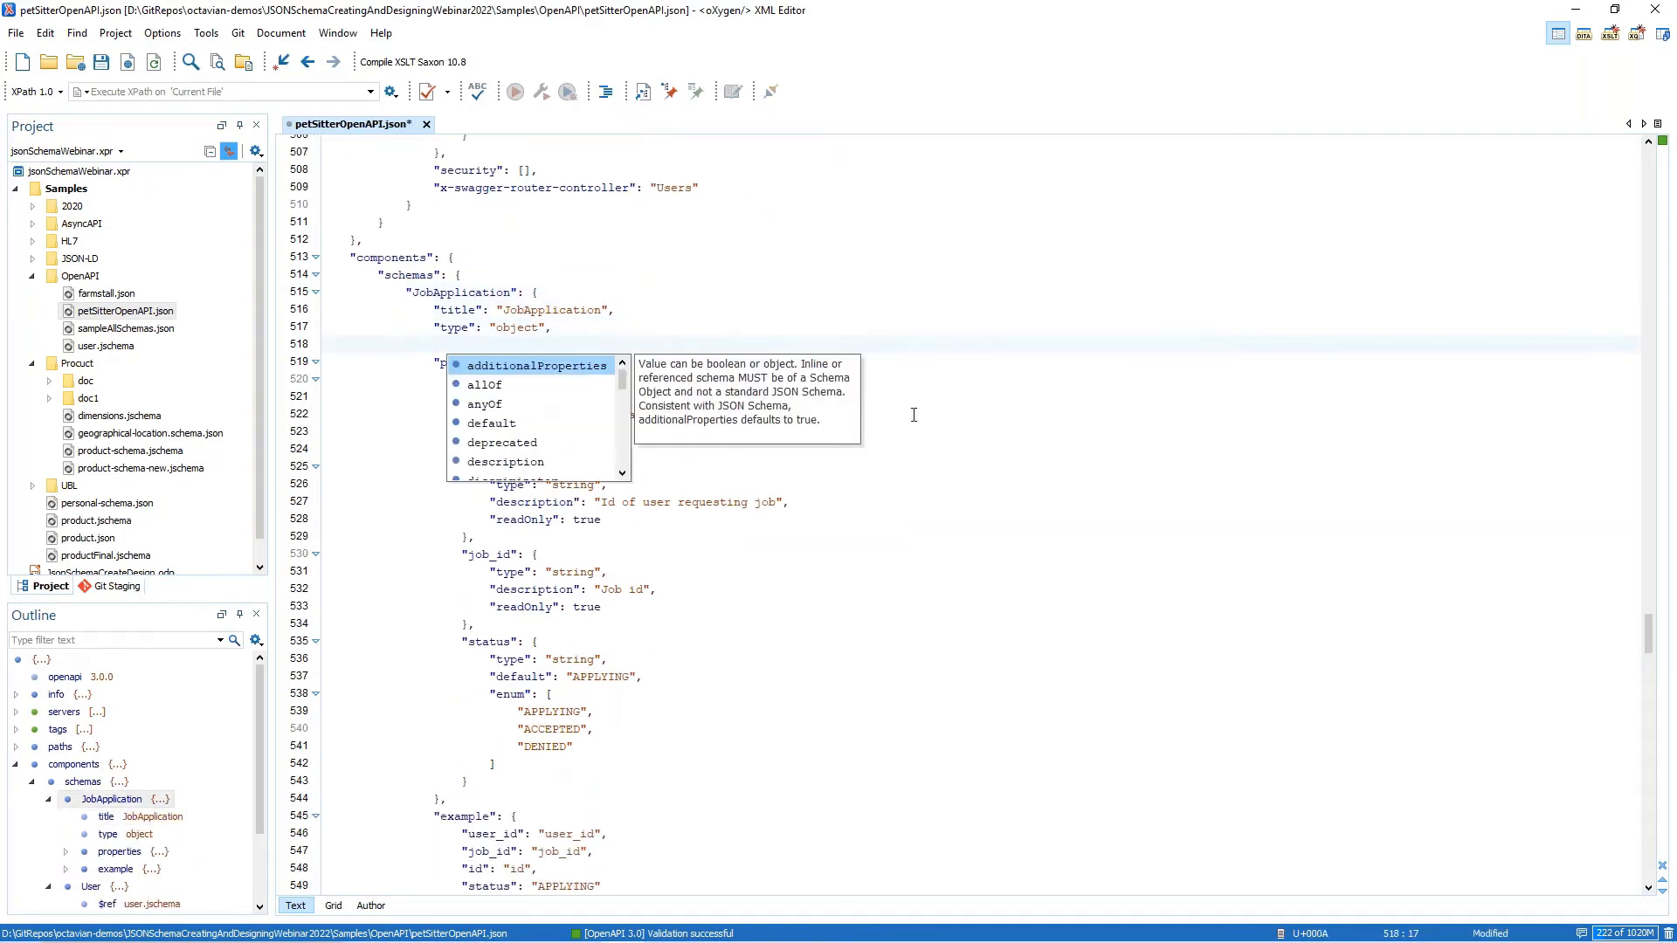
key("Down")
key("Down")
key("Down")
key("Down")
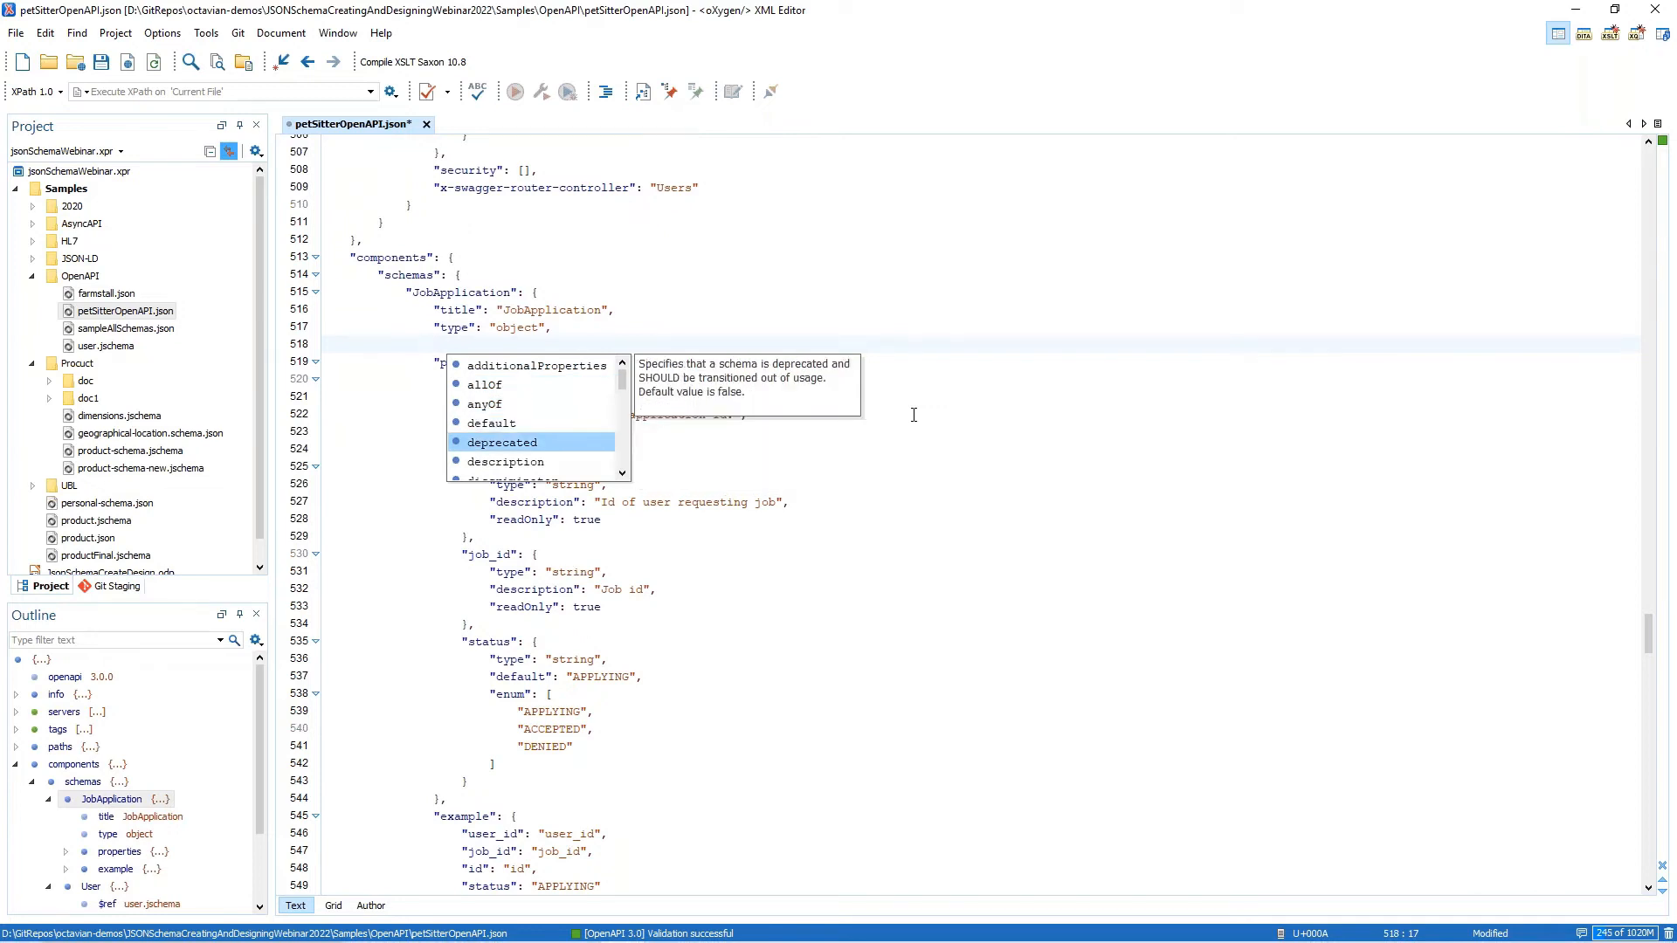
key("Down")
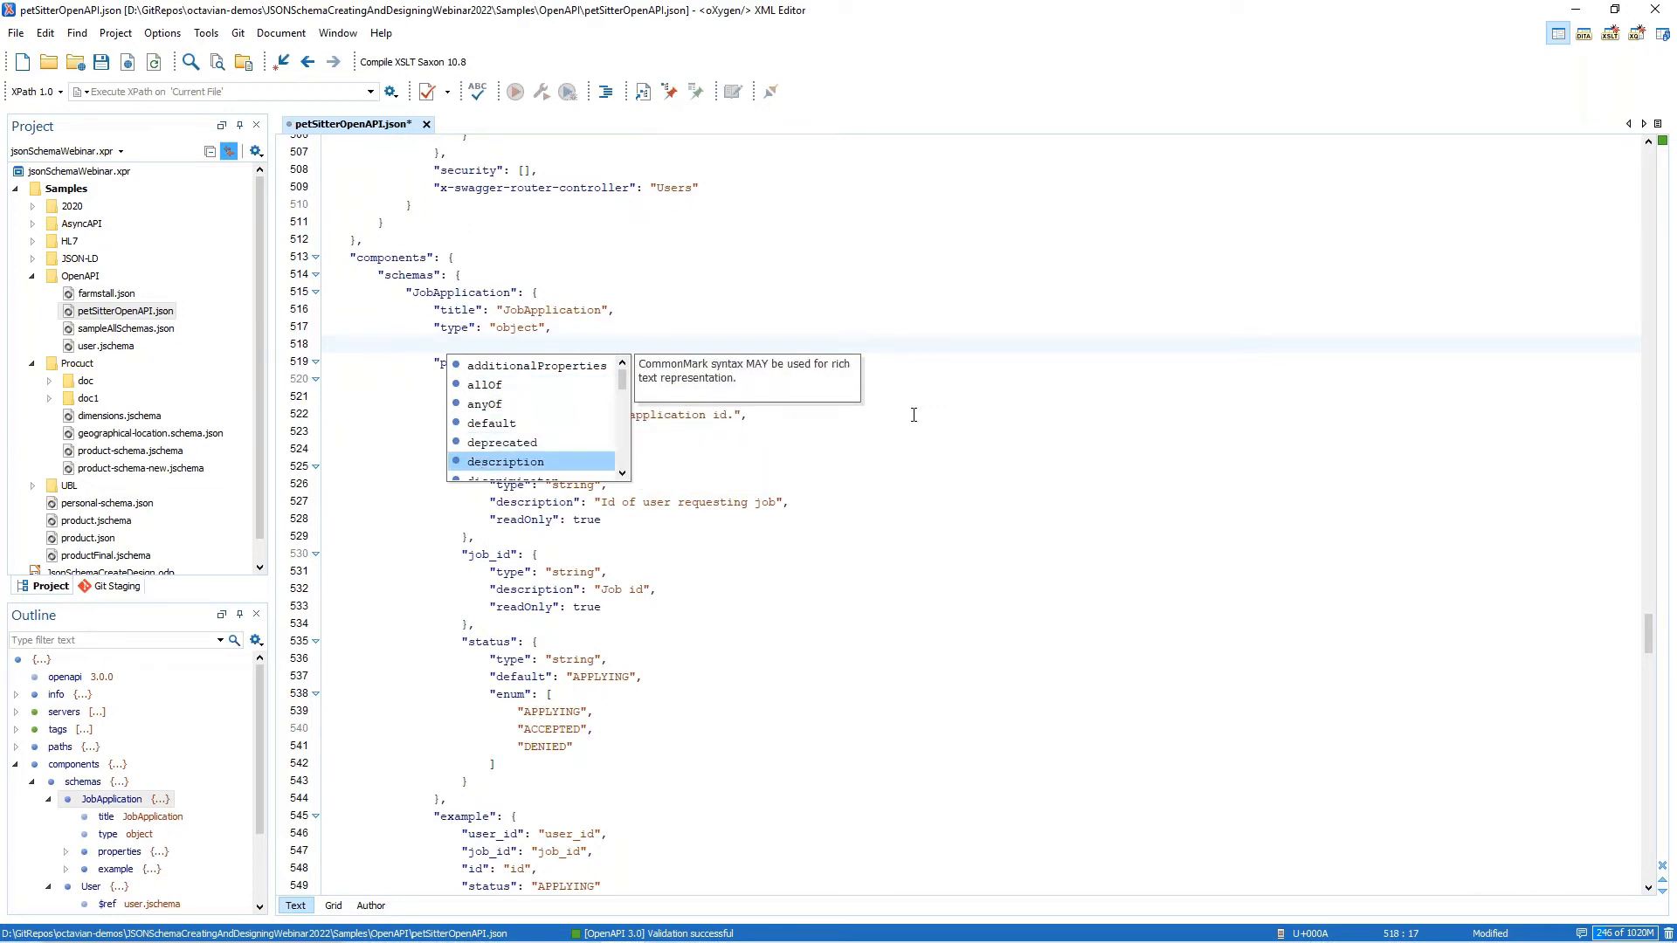
key("Escape")
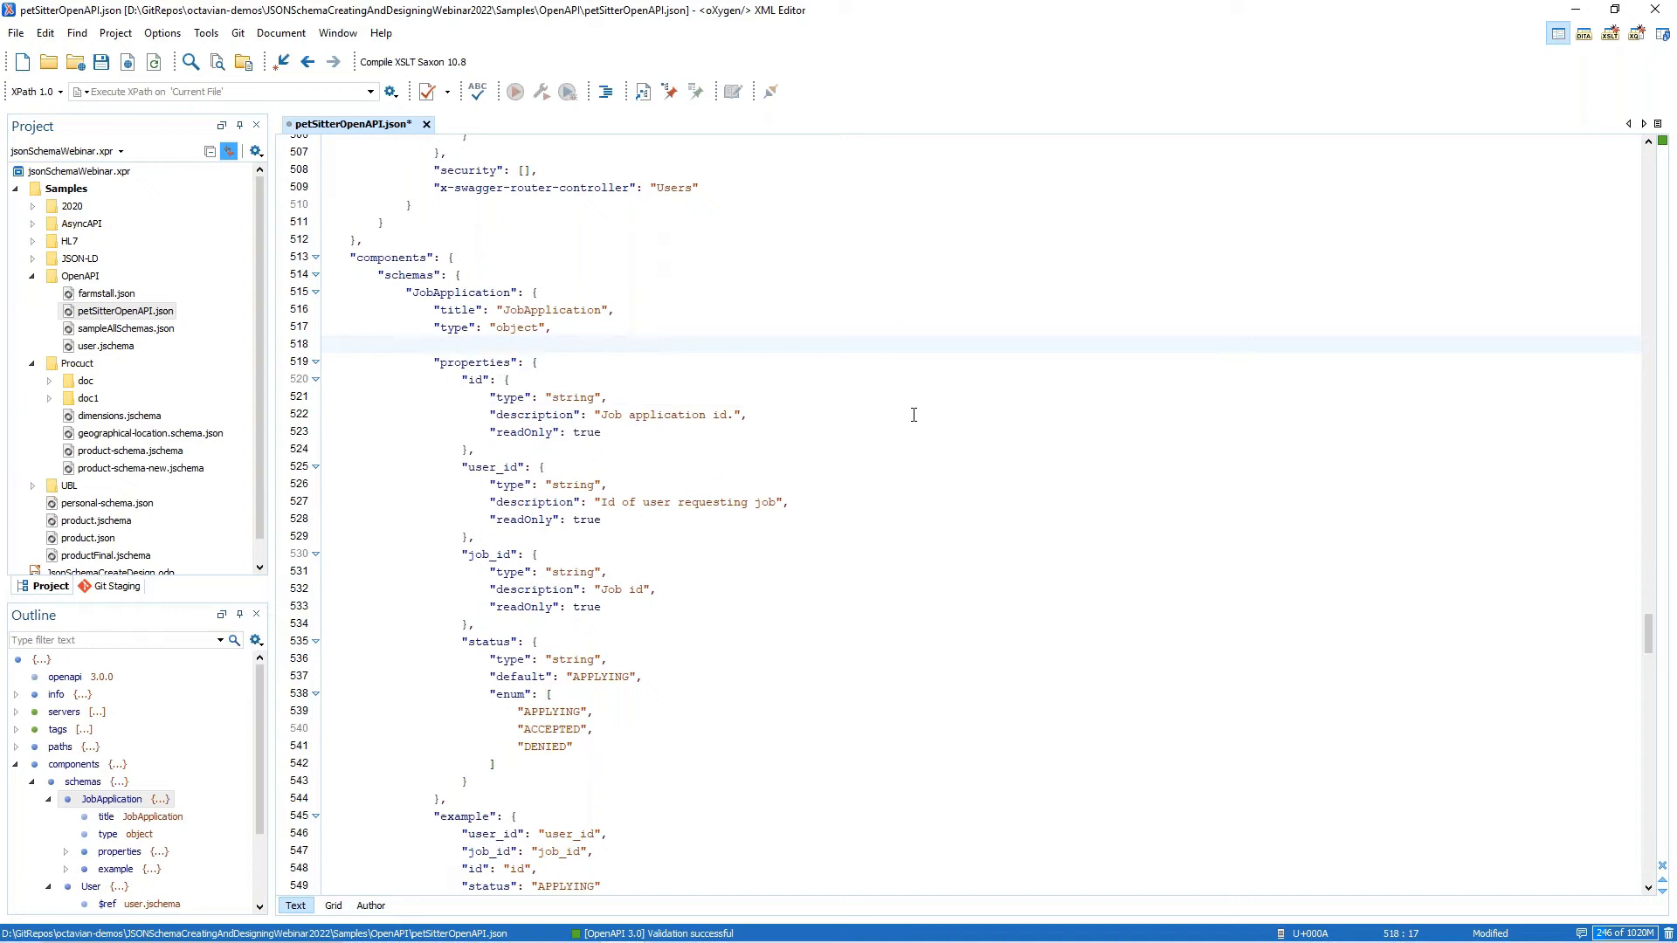
Follow the User schema's $ref under components to open user.jschema
scroll(914, 415, "down", 10)
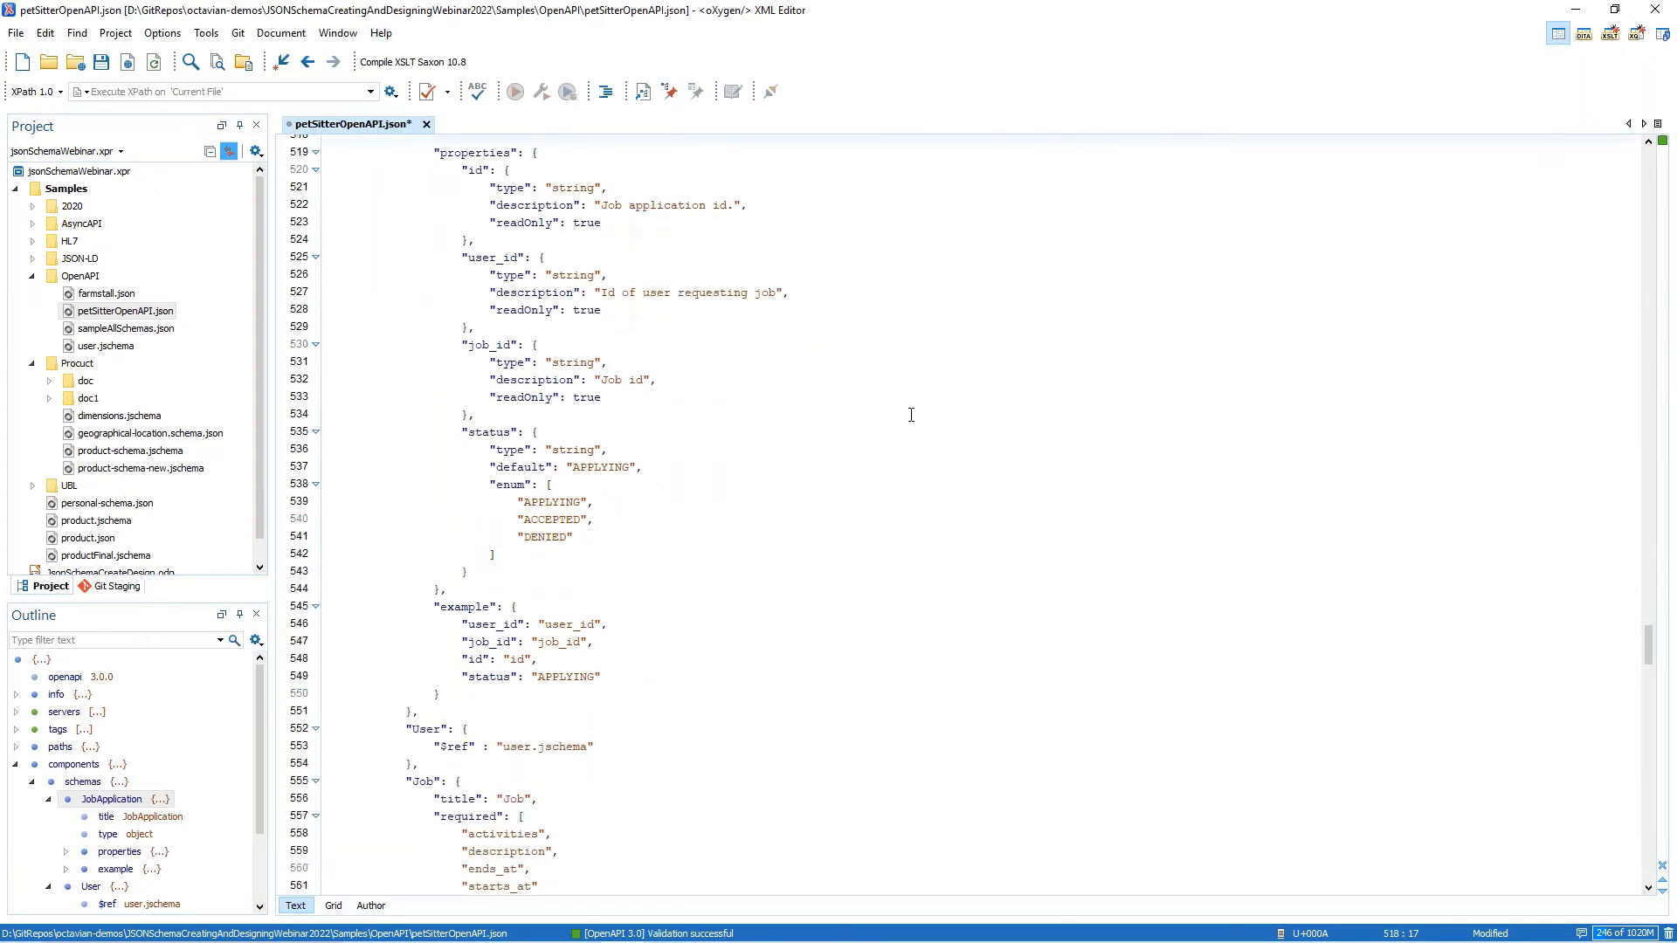
scroll(843, 439, "down", 8)
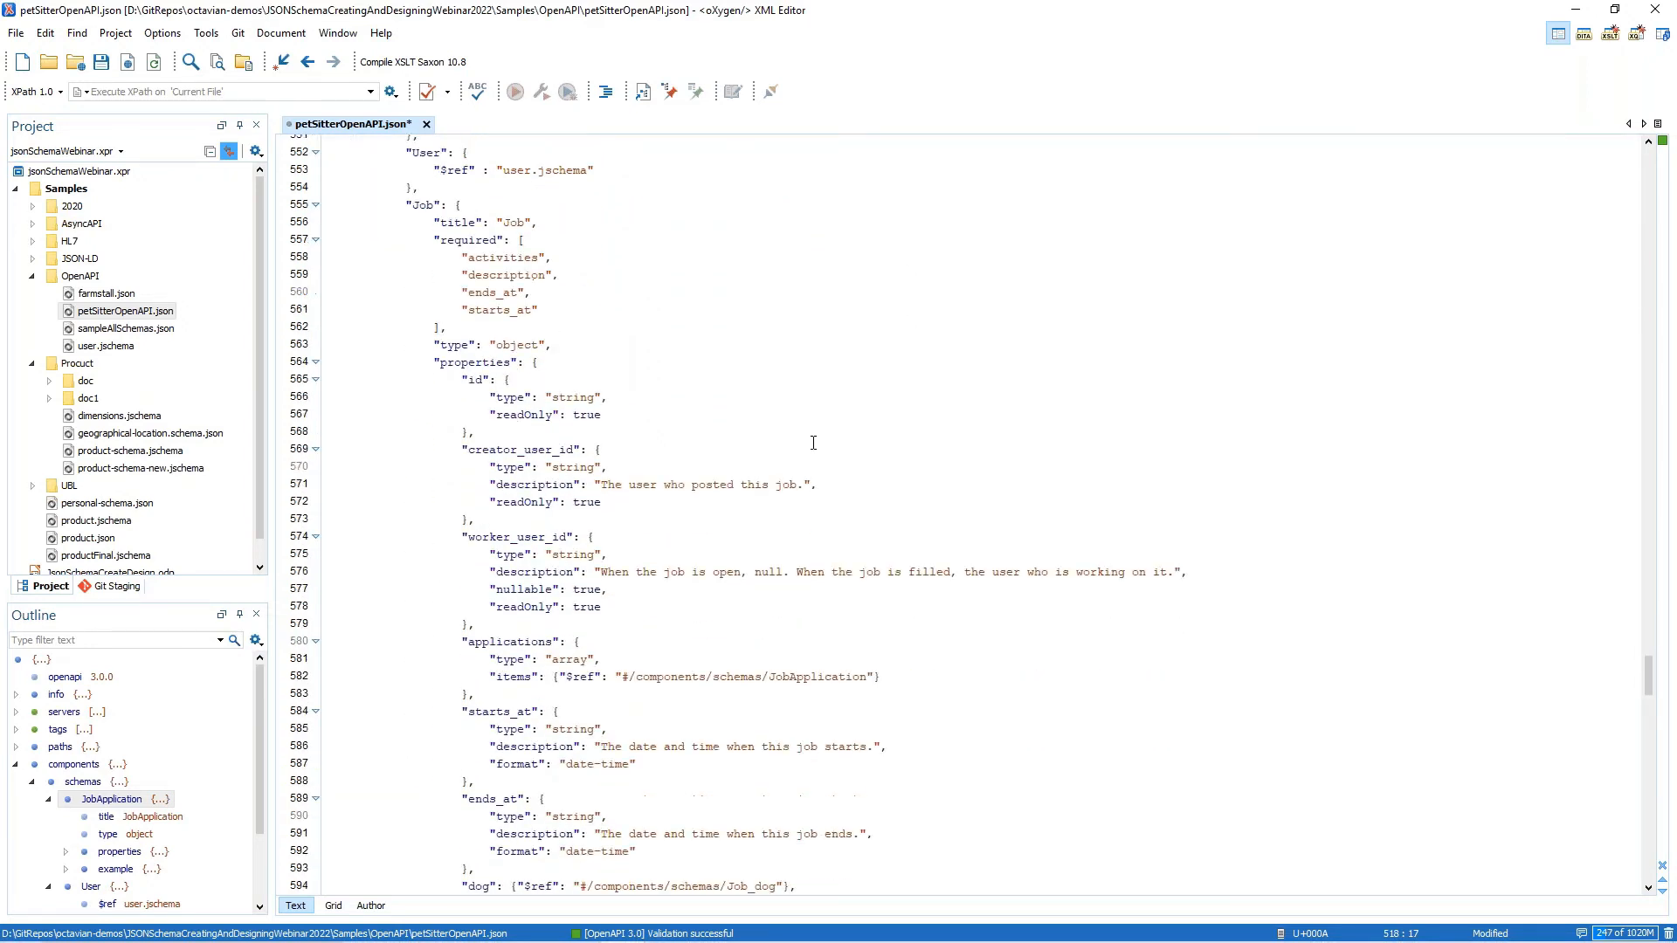
left_click(106, 892)
left_click(569, 273)
left_click(496, 221)
left_click(565, 223)
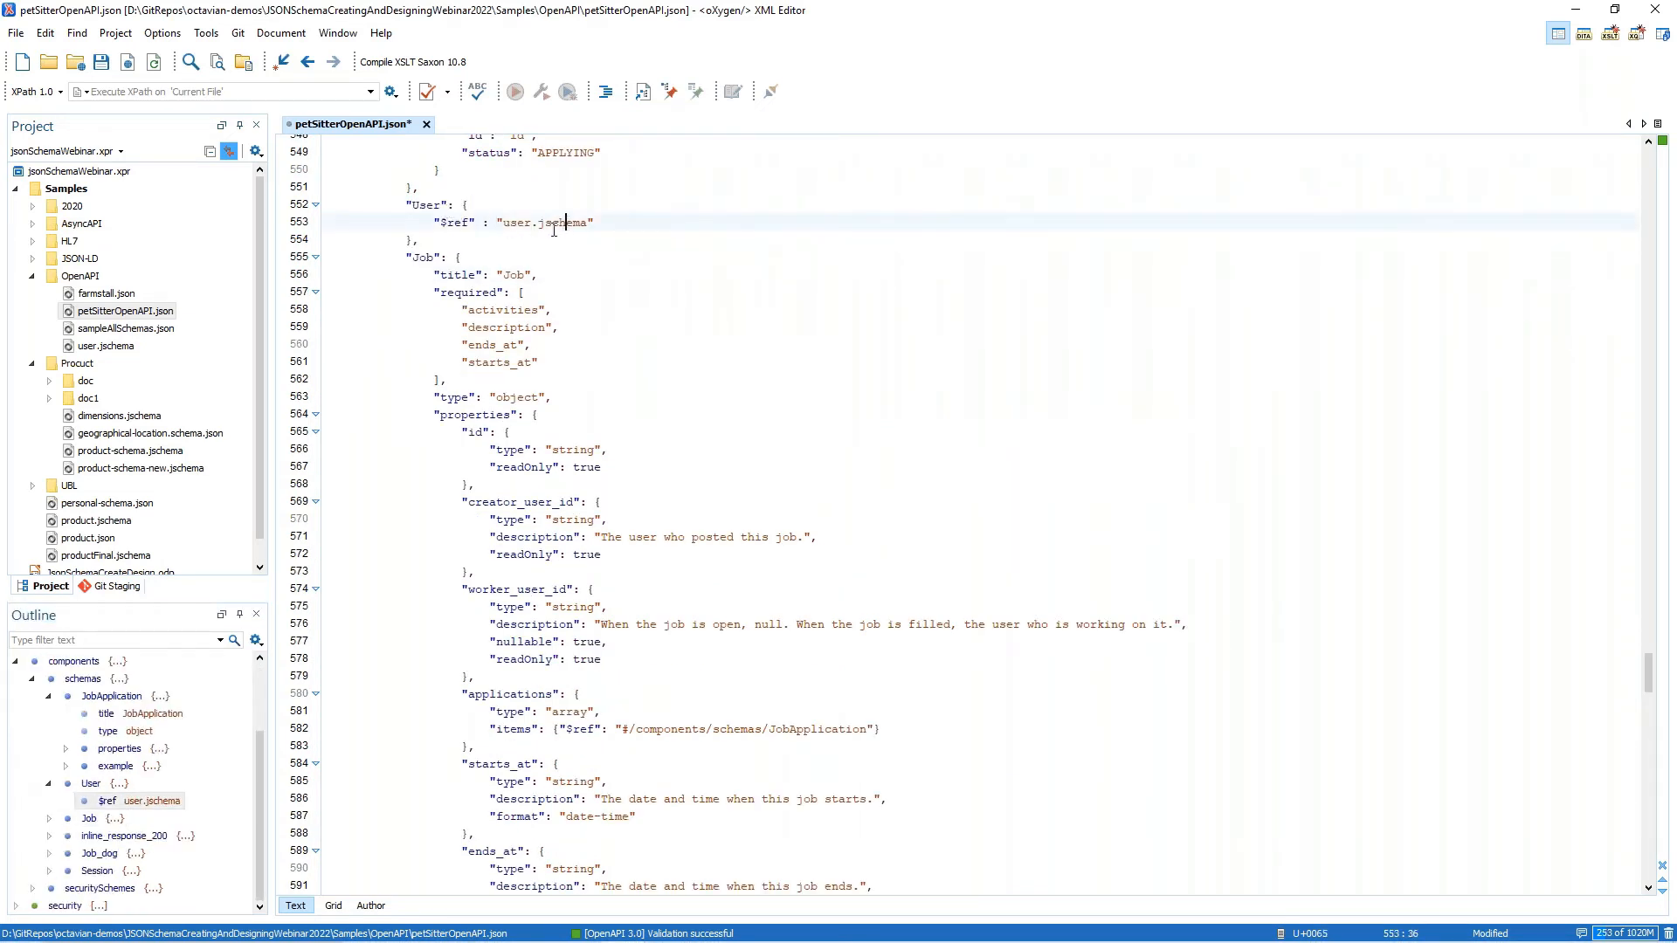
left_click(553, 223, "ctrl")
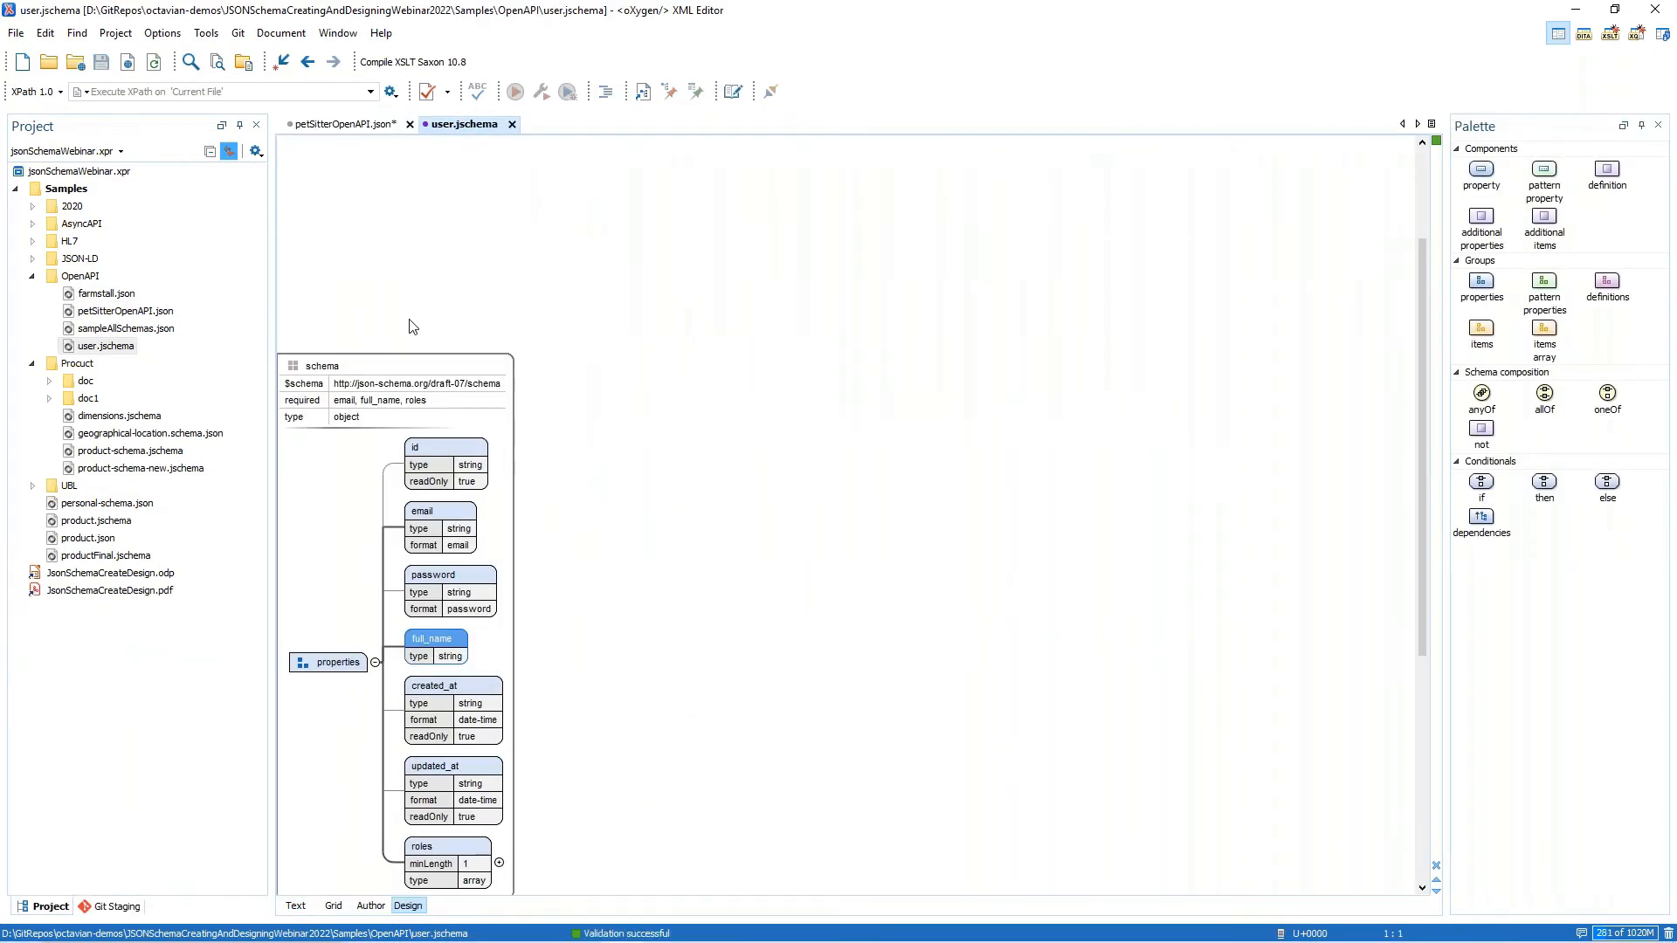
Expand the roles property in the user.jschema diagram and compare the schema with its reference in petSitterOpenAPI.json
scroll(562, 726, "down", 3)
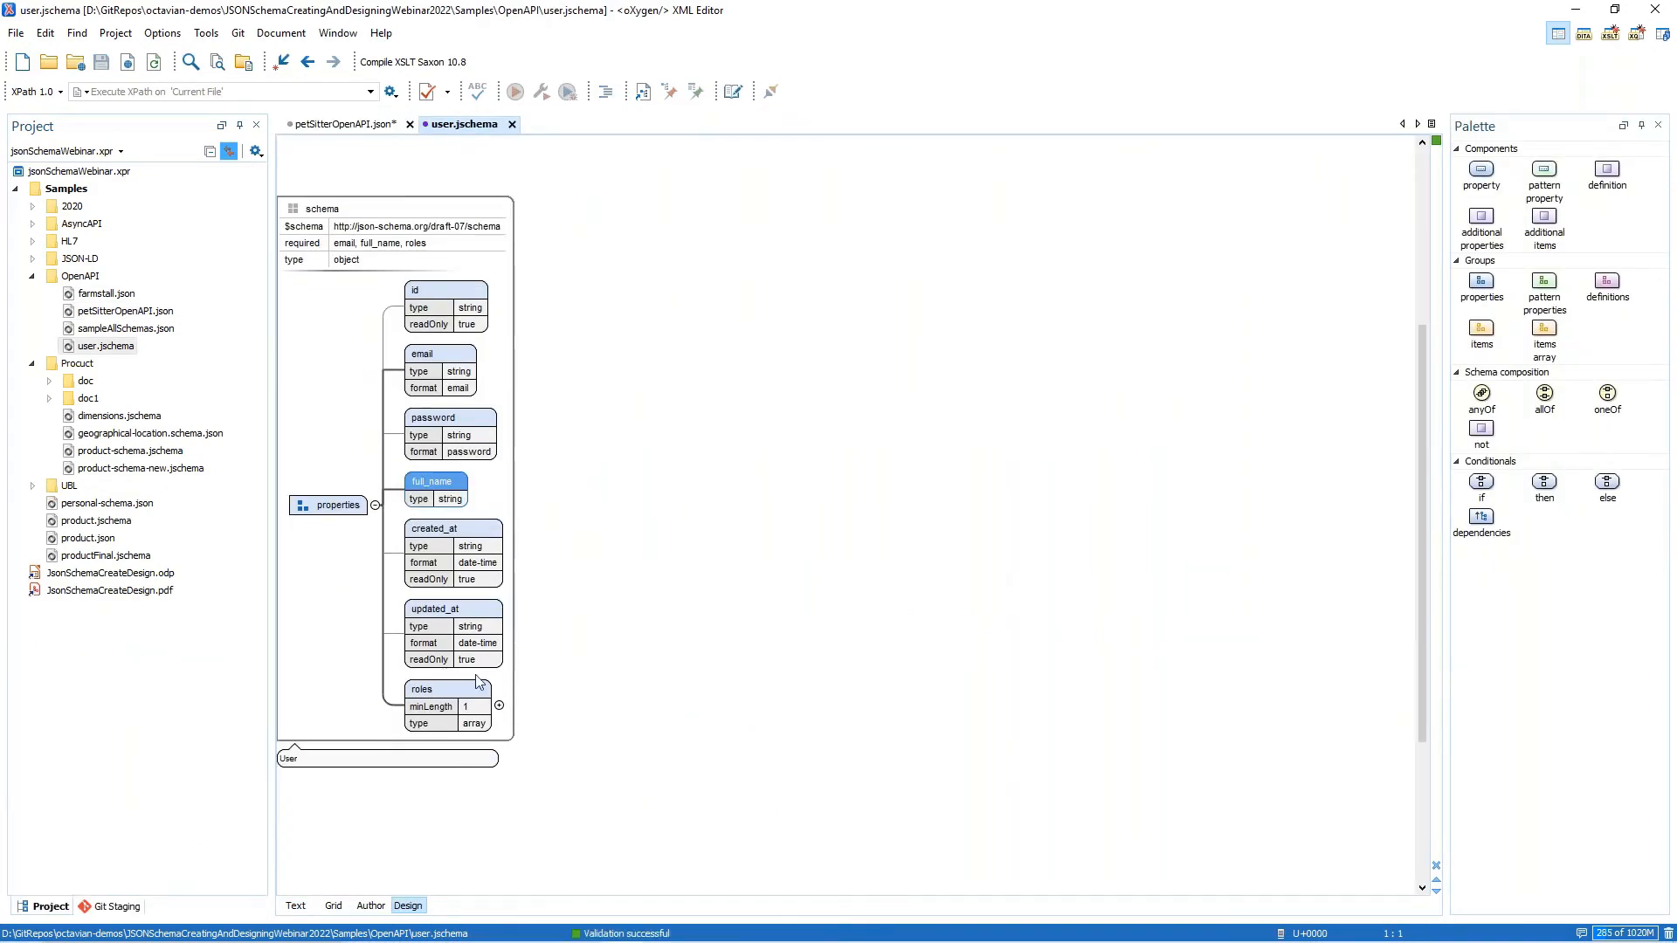
left_click(498, 706)
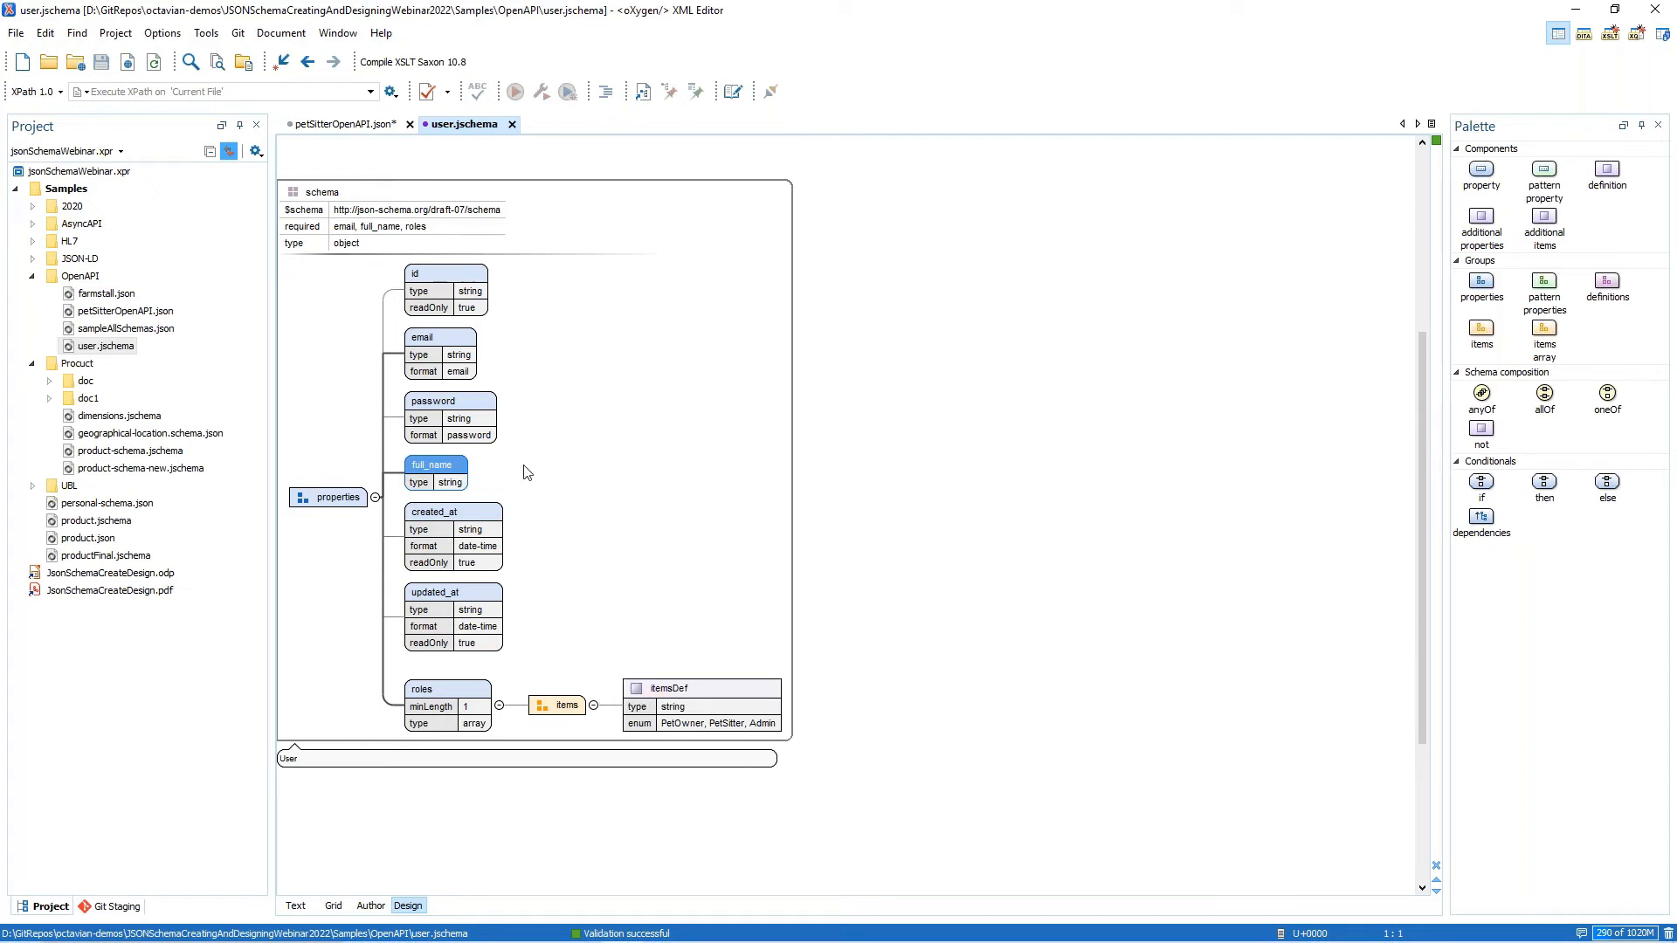
left_click(361, 128)
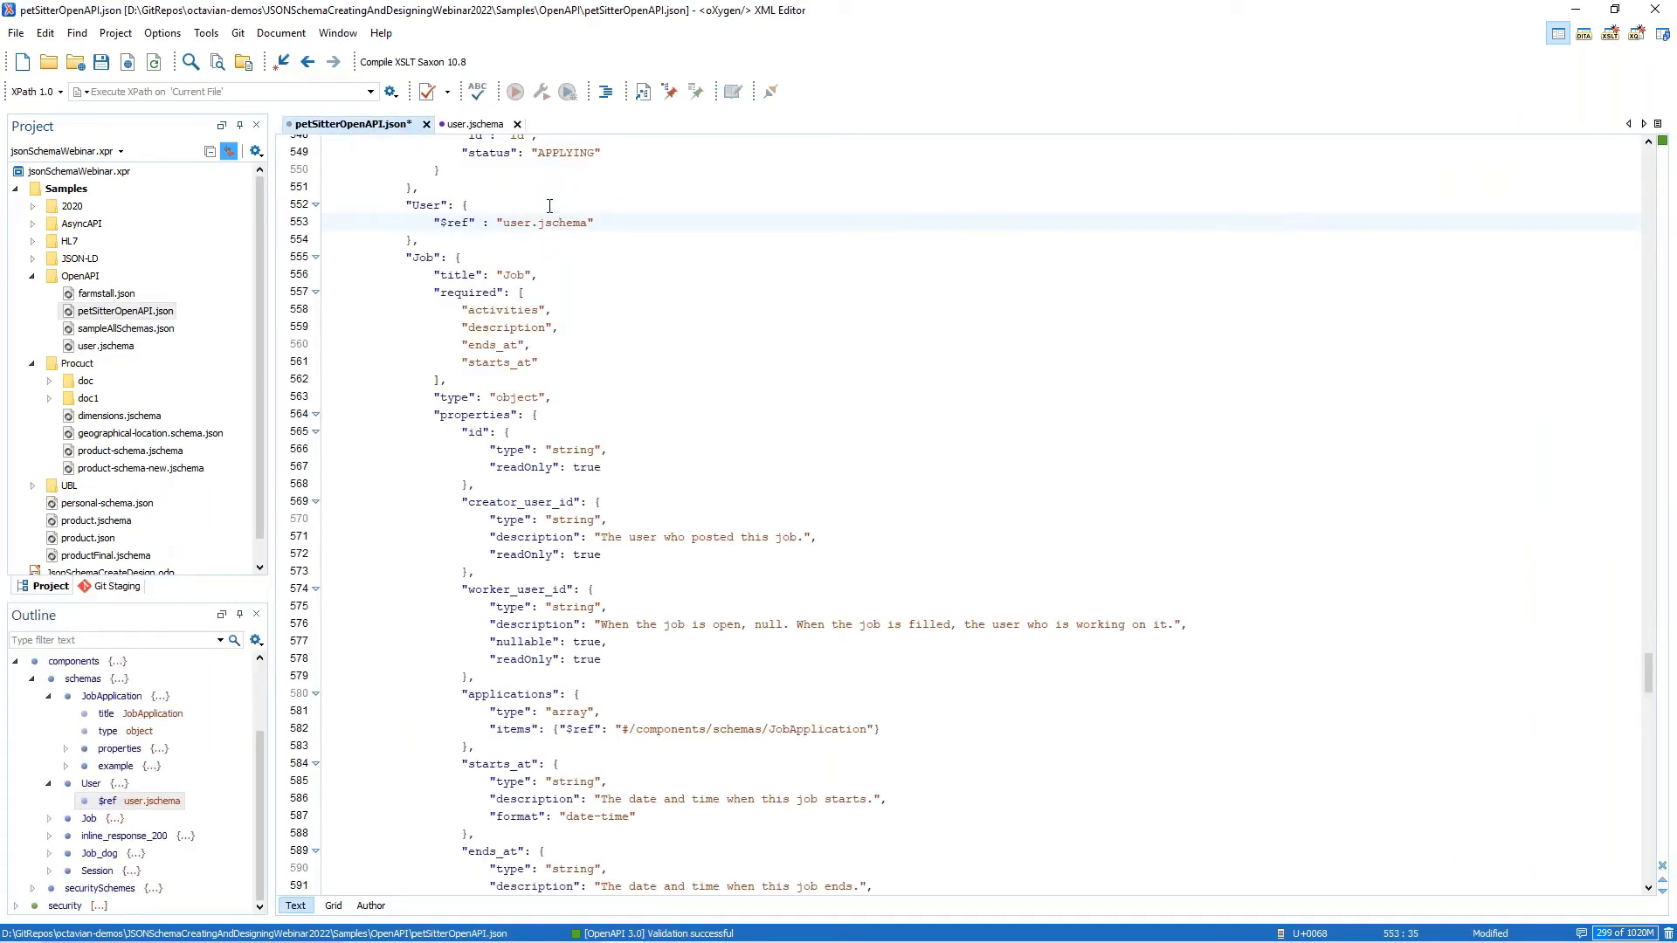
left_click(469, 125)
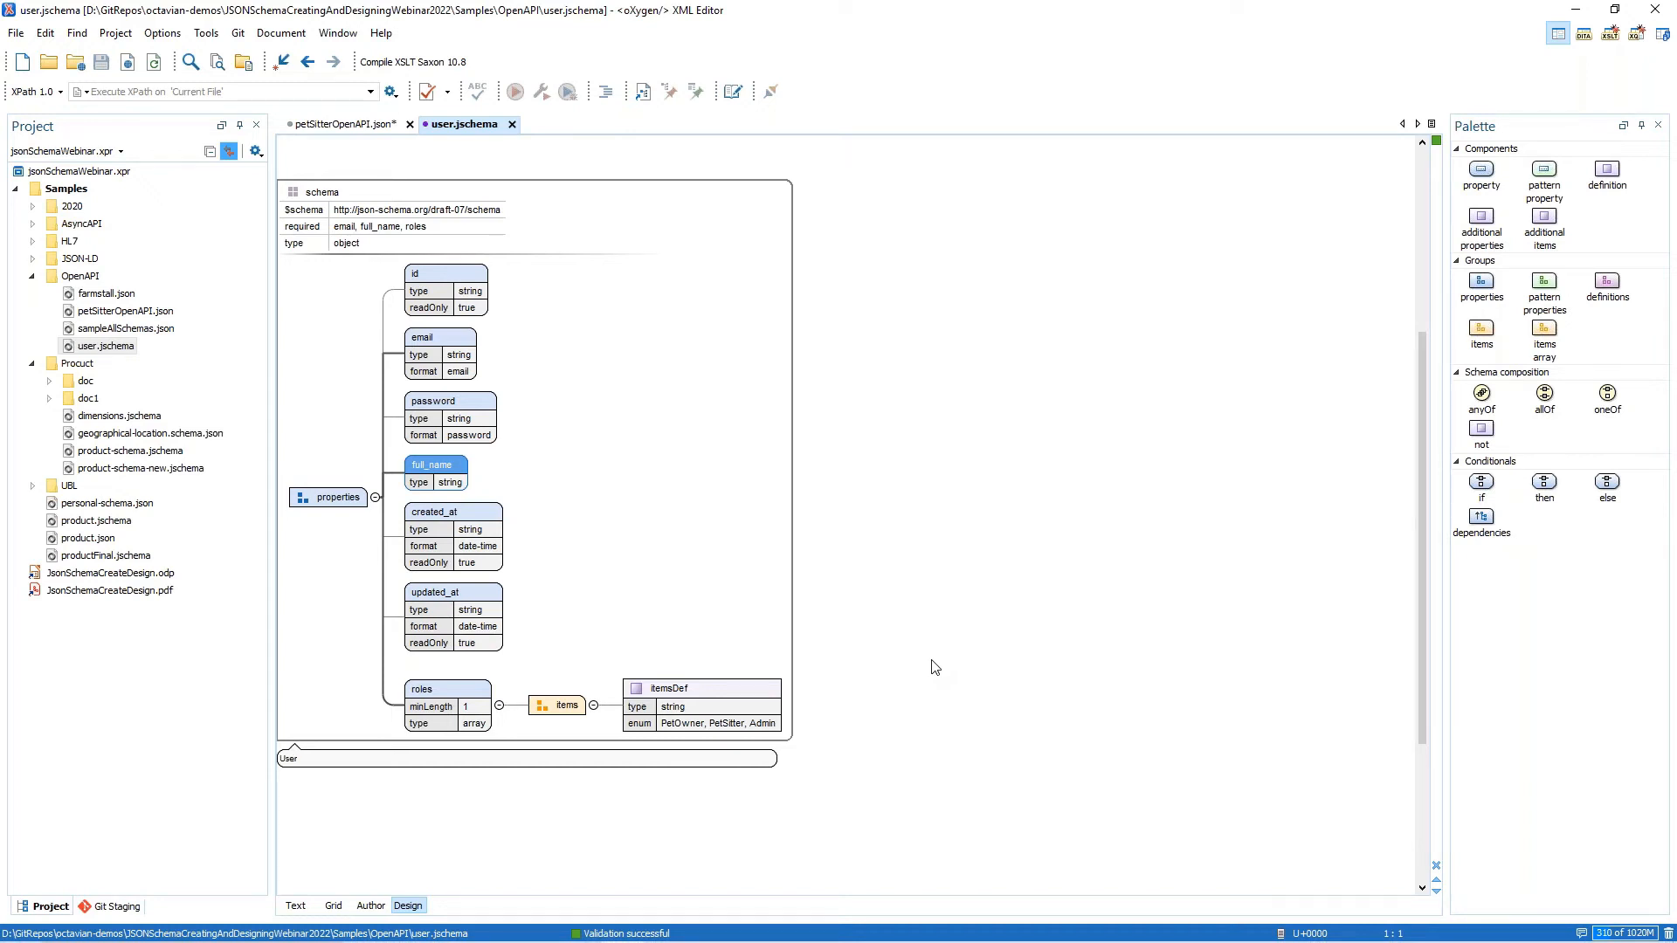
Check the presentation slide on AsyncAPI, return to the editor and open emailService.json from the AsyncAPI samples folder
key("alt+Tab")
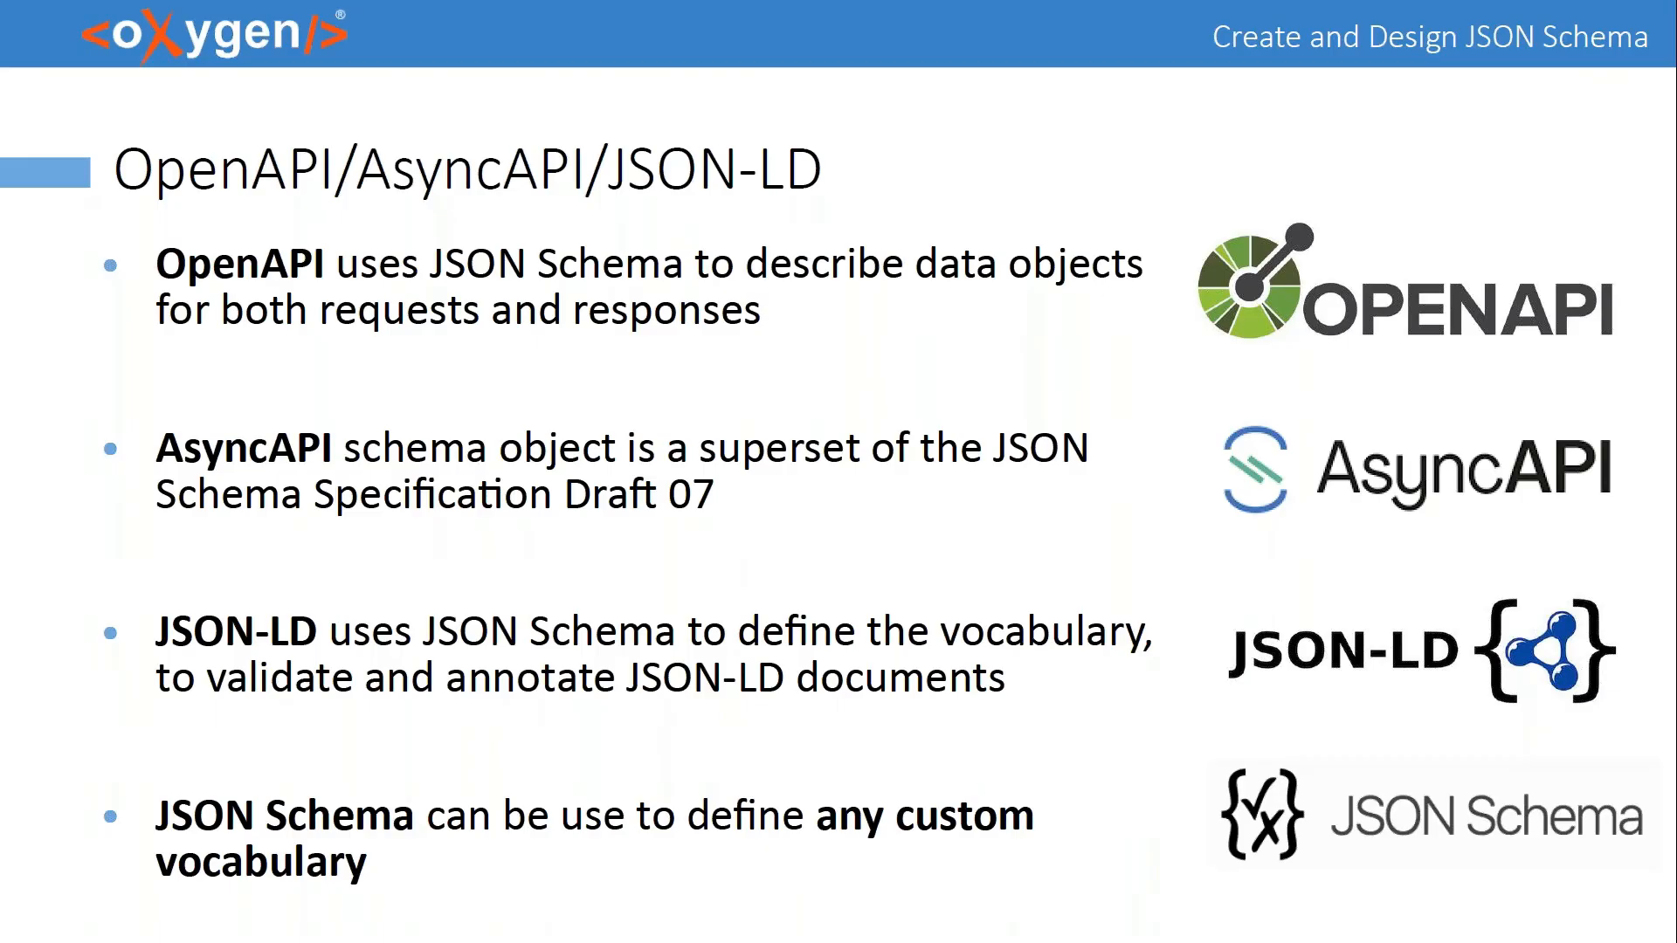
key("alt+Tab")
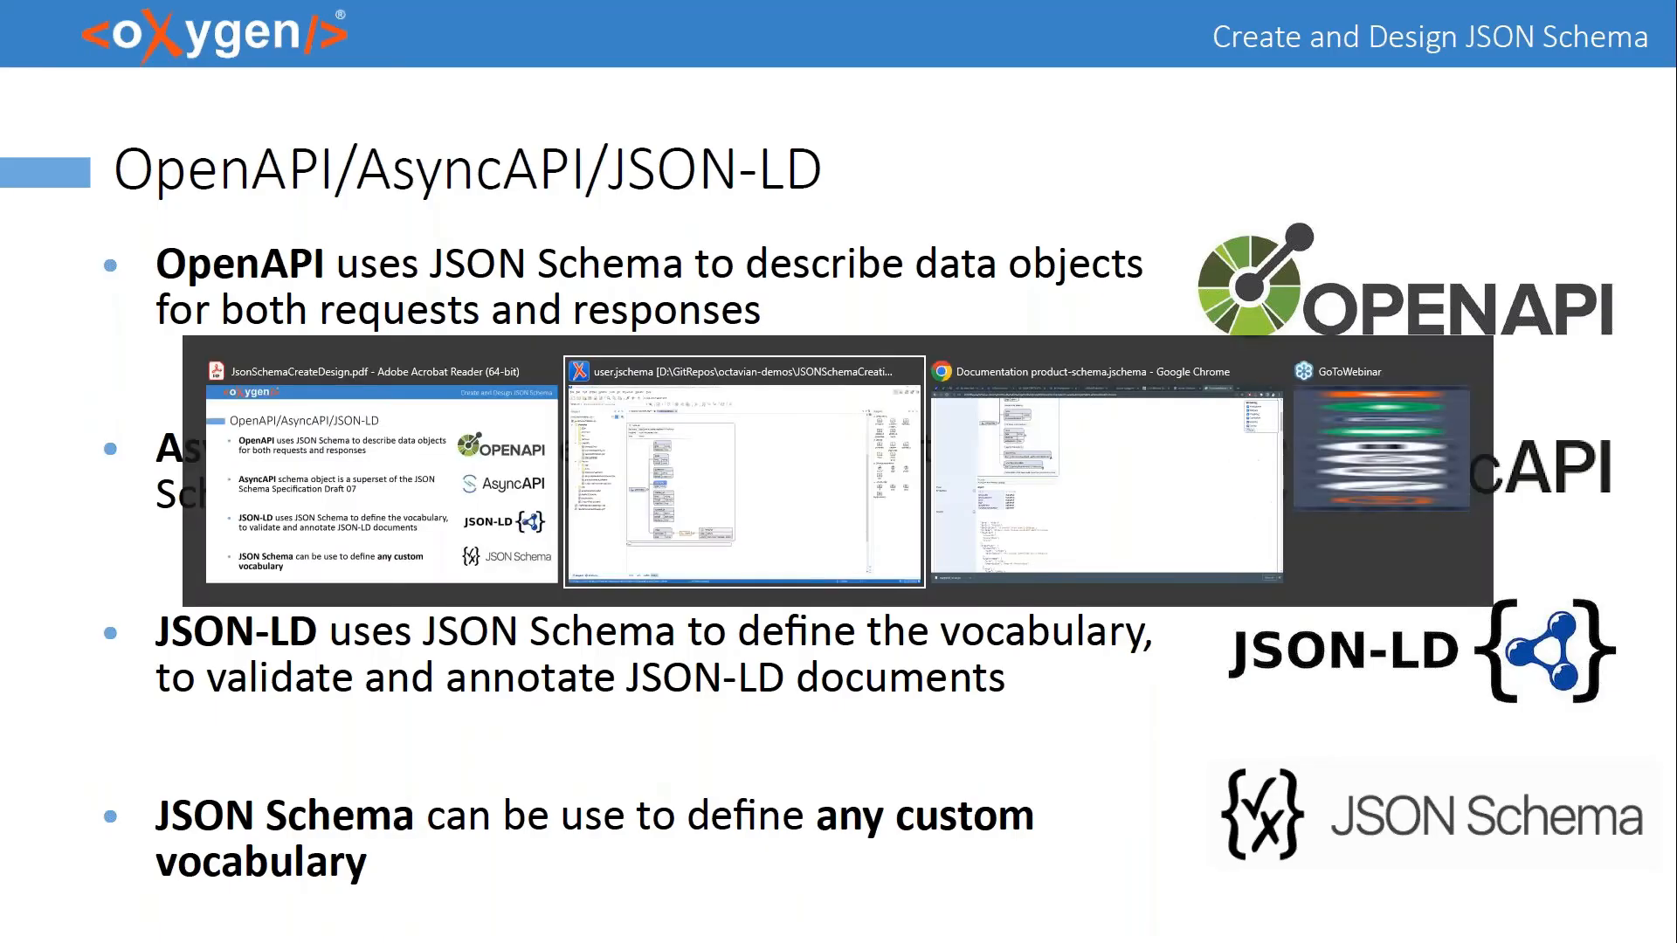
double_click(81, 224)
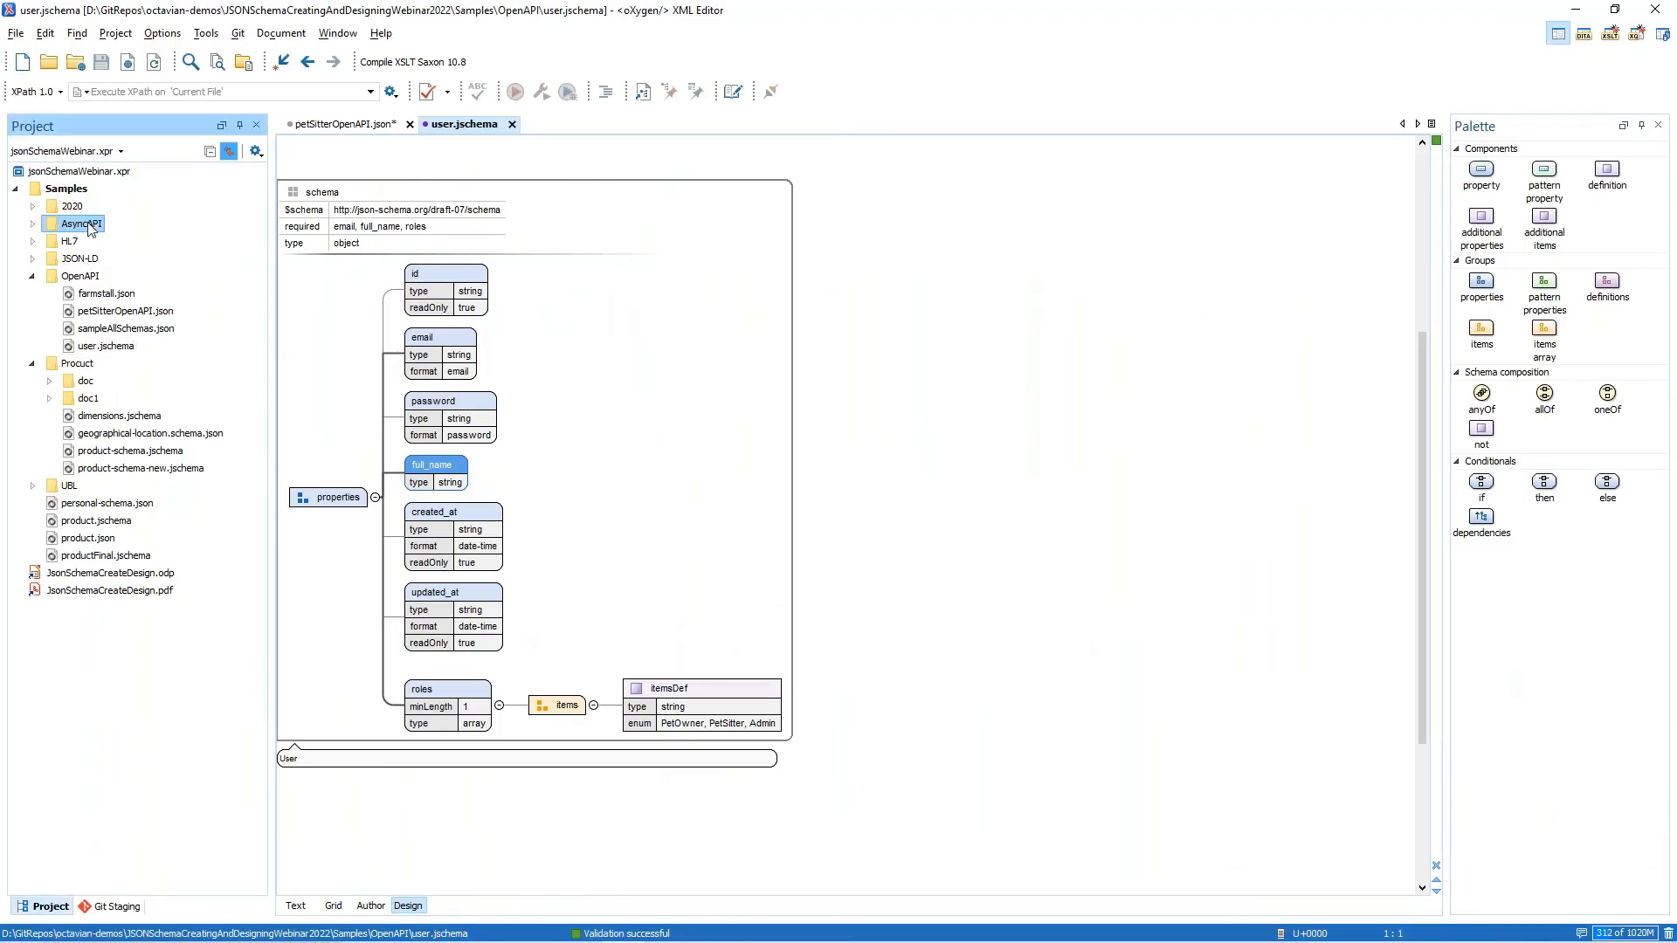
left_click(100, 245)
double_click(100, 247)
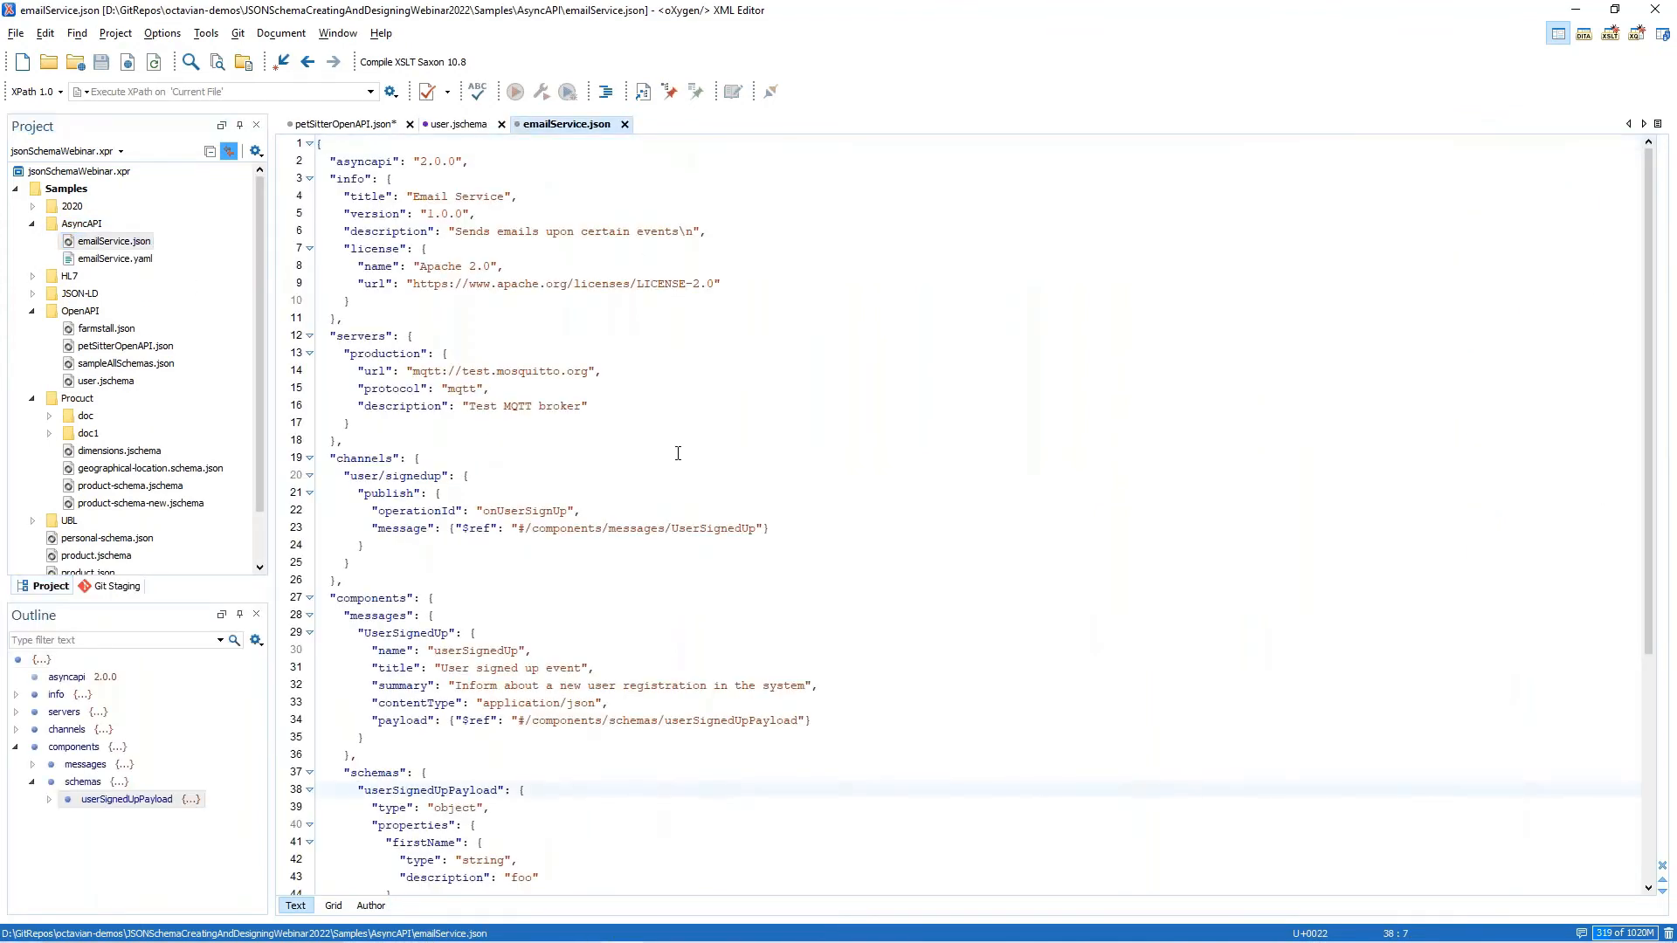
Follow the UserSignedUp message's payload reference to the userSignedUpPayload schema and examine its definition
scroll(670, 486, "down", 2)
scroll(670, 485, "down", 3)
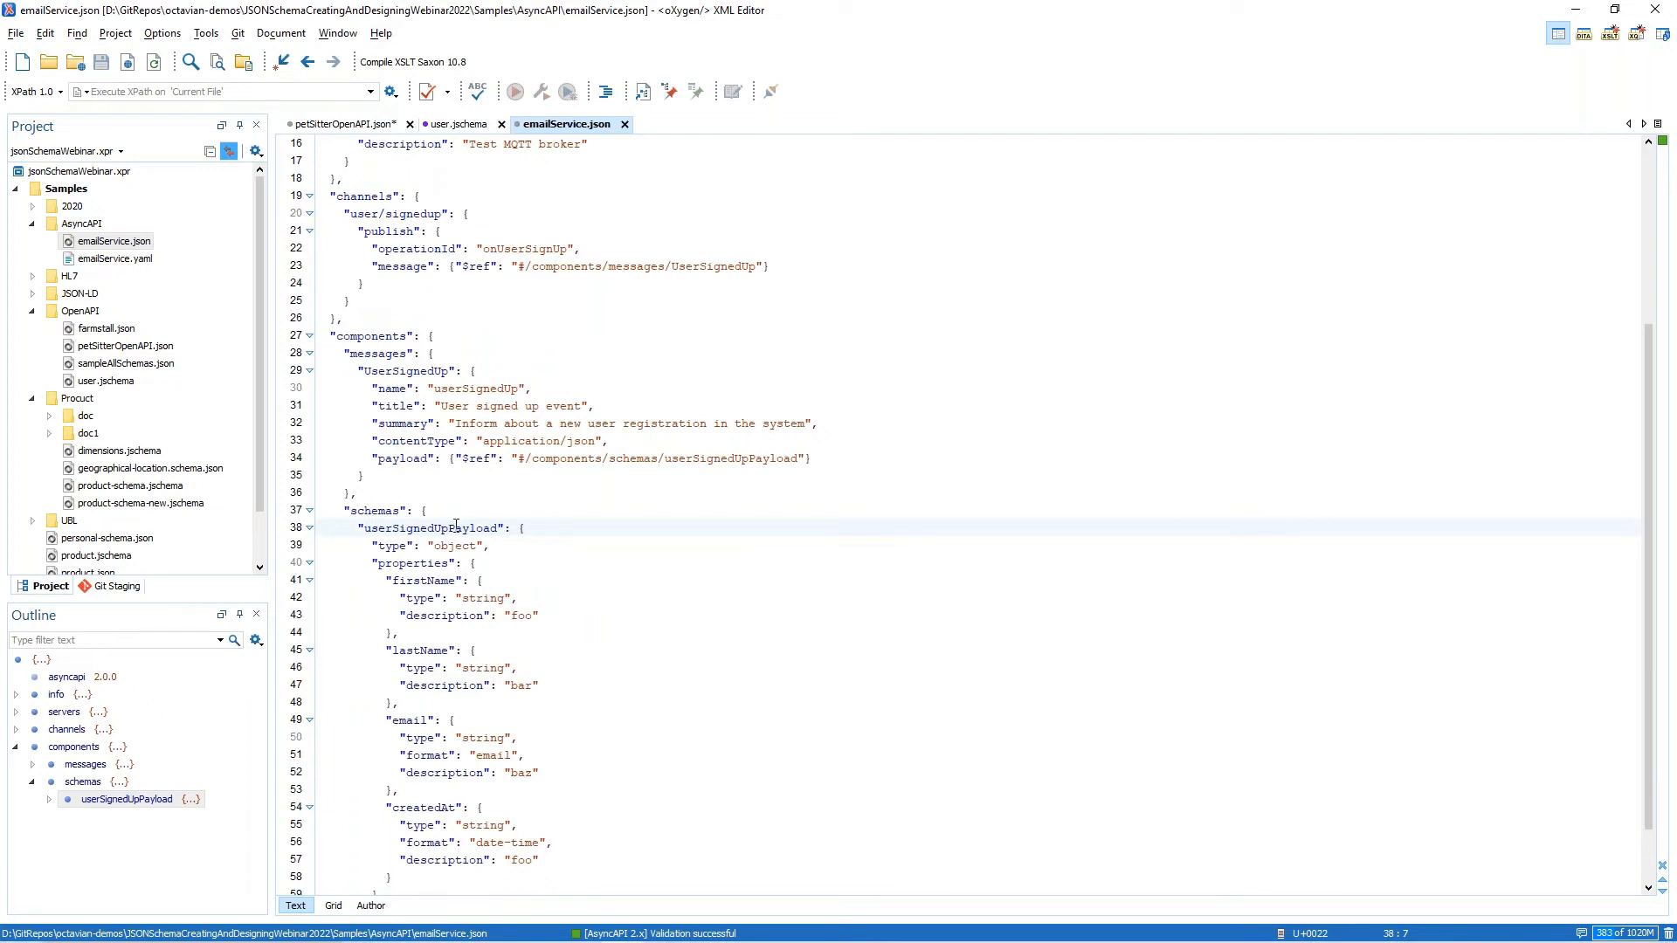
left_click(566, 533)
scroll(566, 532, "down", 1)
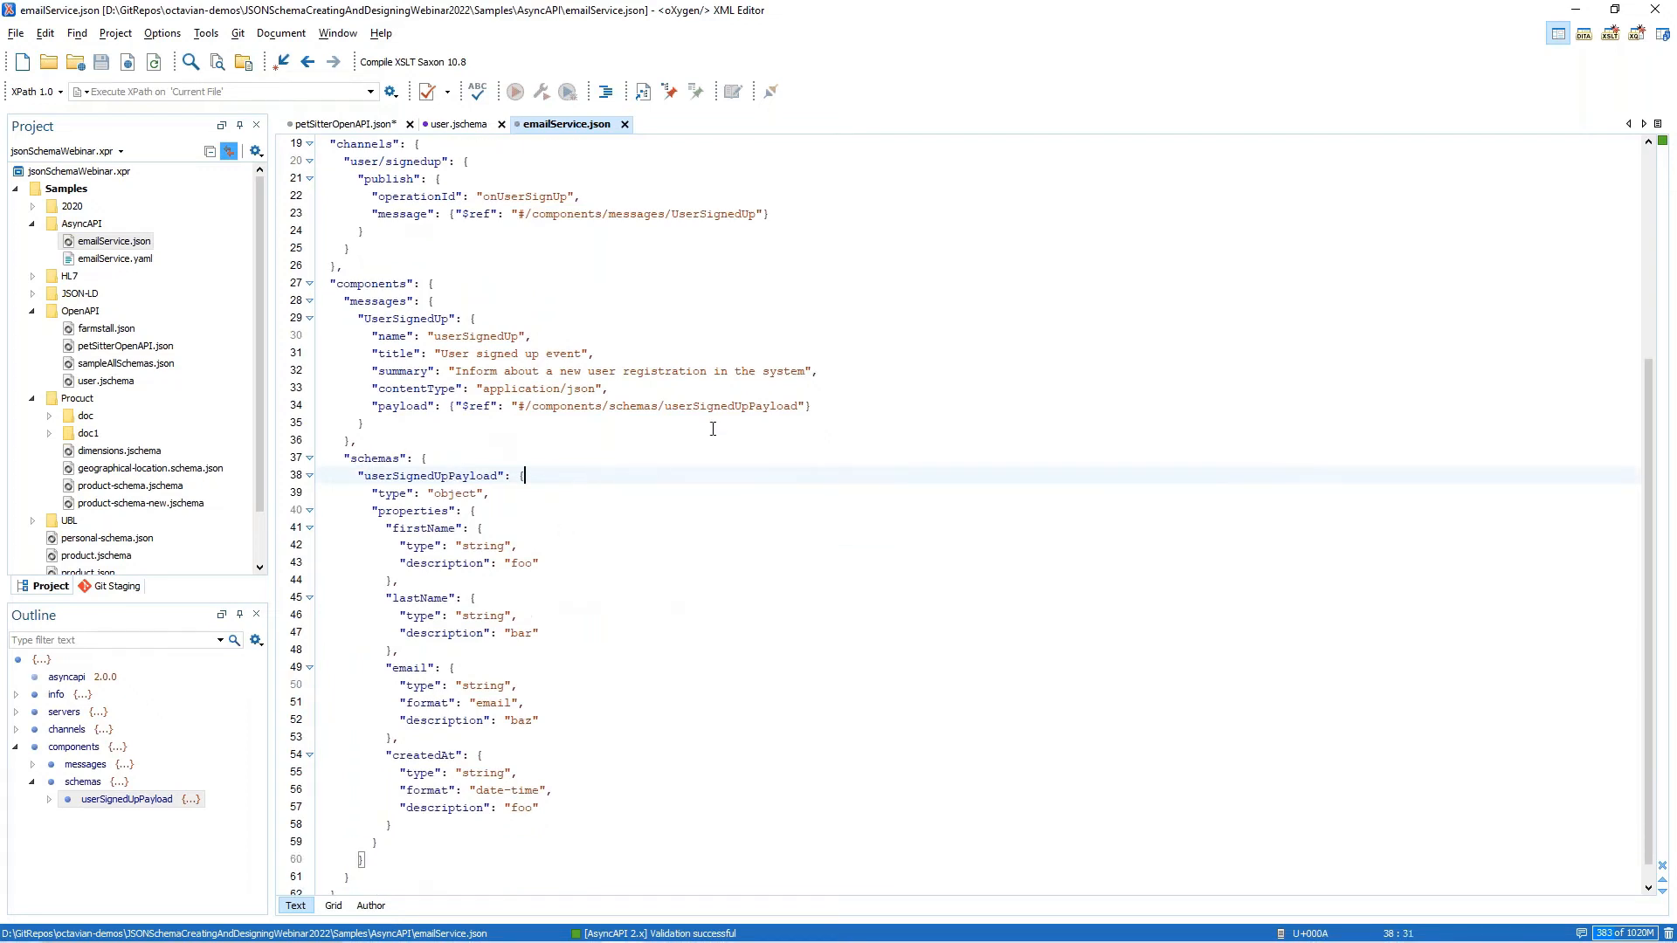
left_click(741, 413, "ctrl")
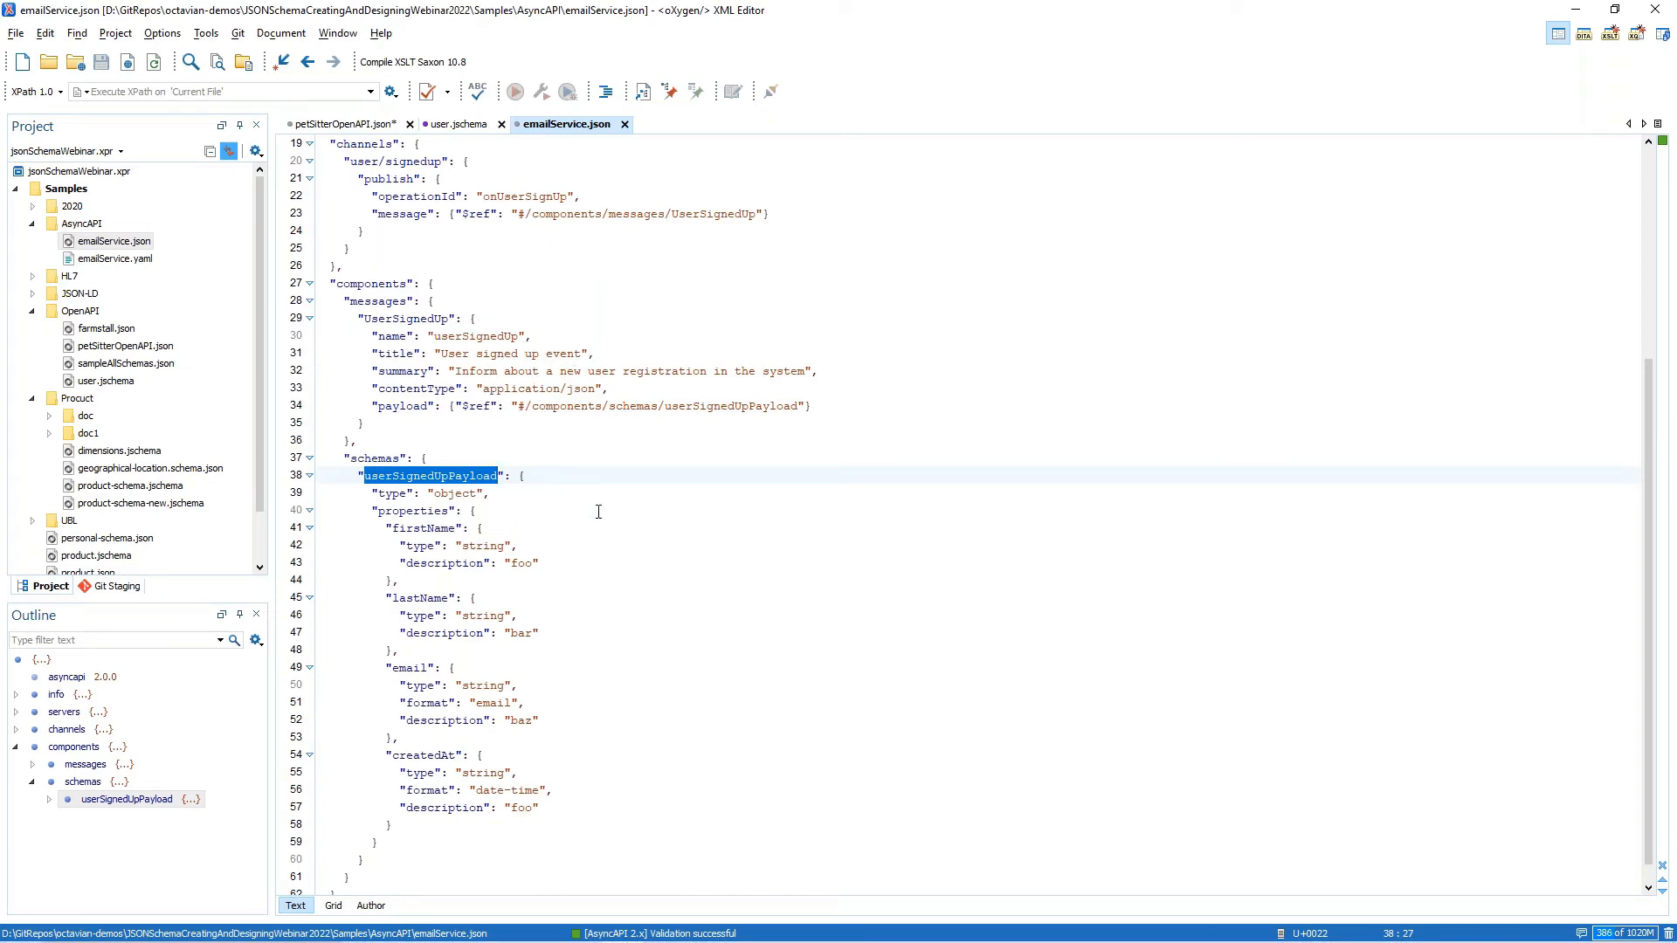
scroll(642, 536, "up", 1)
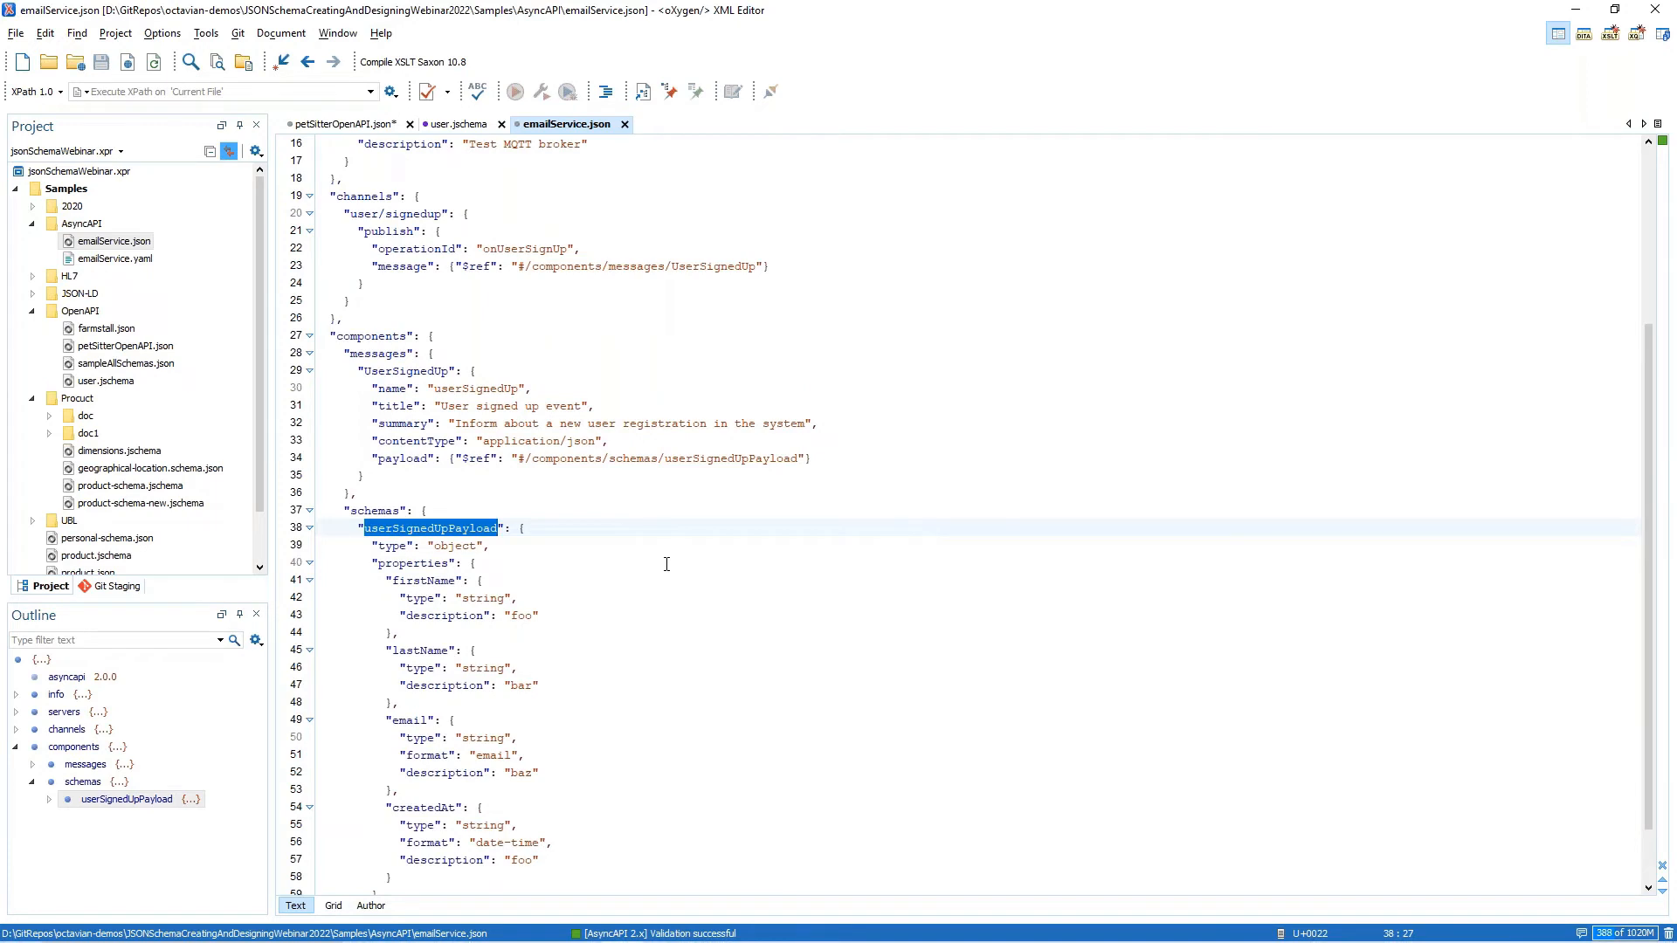
scroll(666, 564, "down", 2)
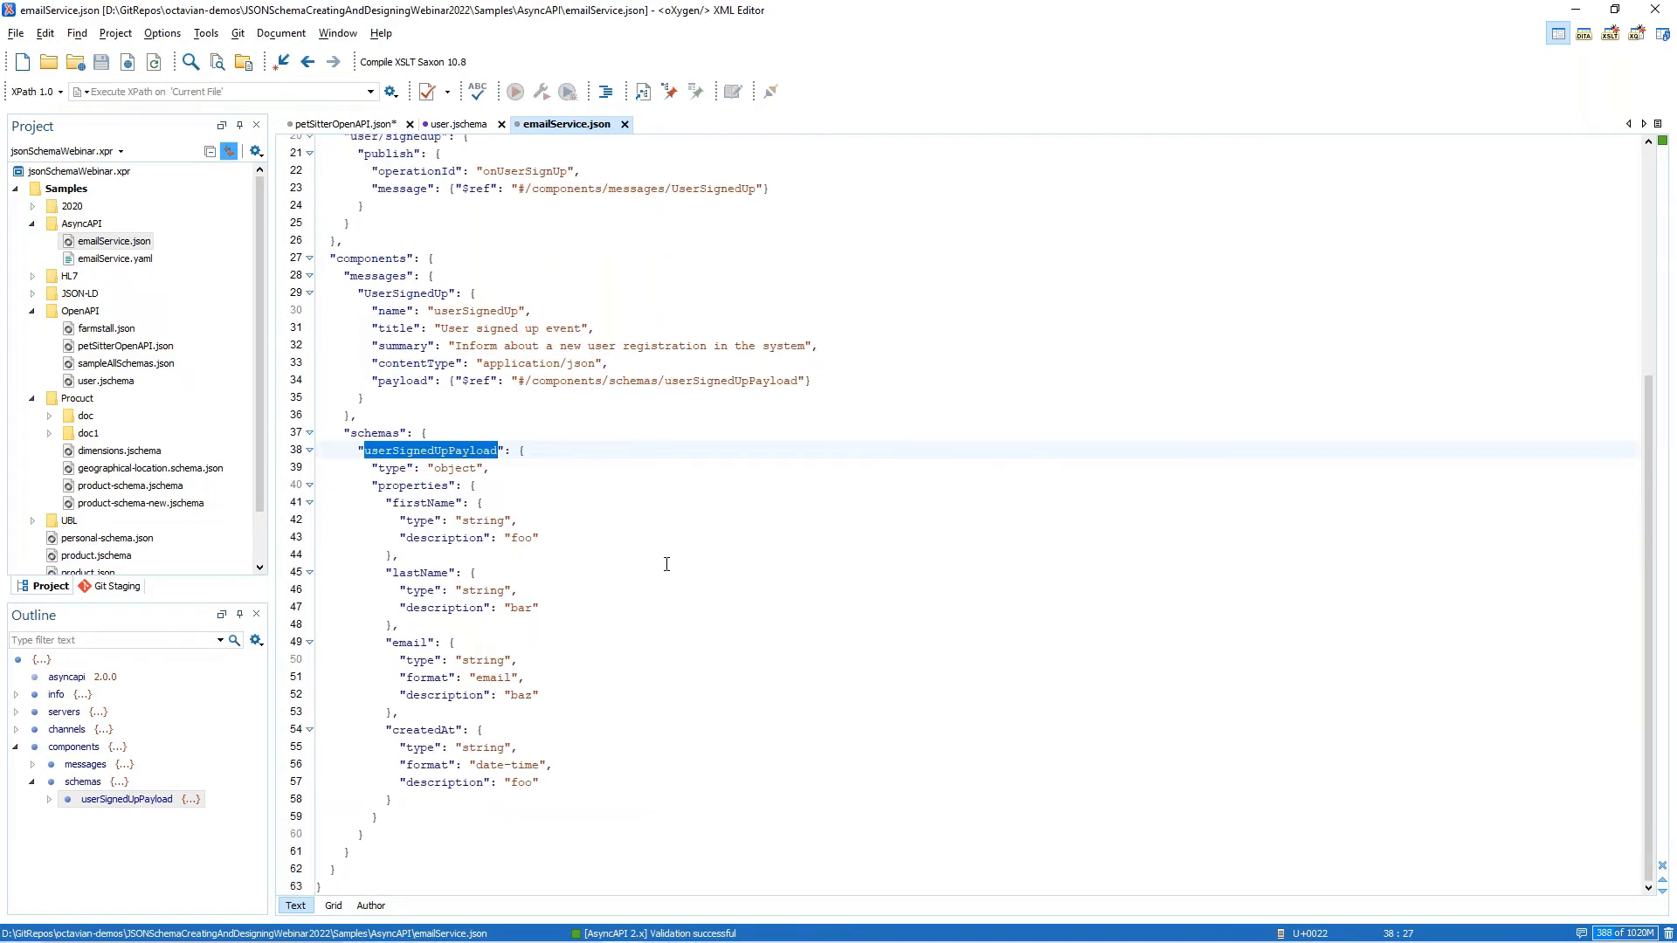
Add an empty line after the type of userSignedUpPayload and browse its content completion proposals down to const
left_click(539, 476)
key("Return")
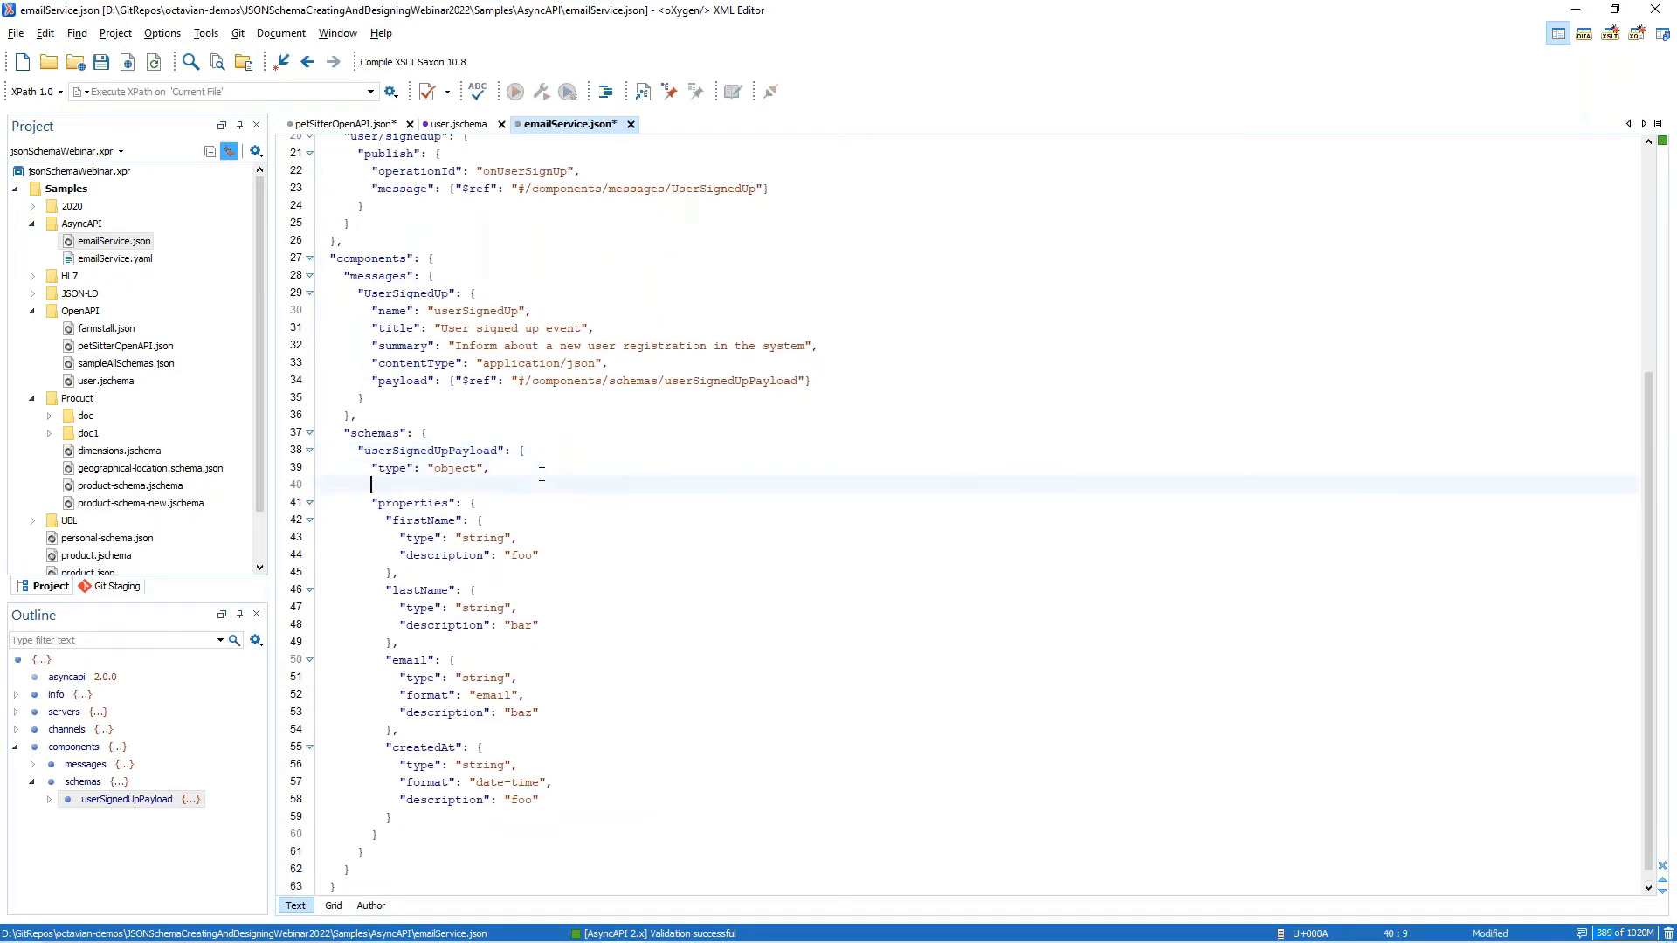
key("ctrl+space")
key("Down")
key("Down")
key("Down")
key("Down")
key("Down")
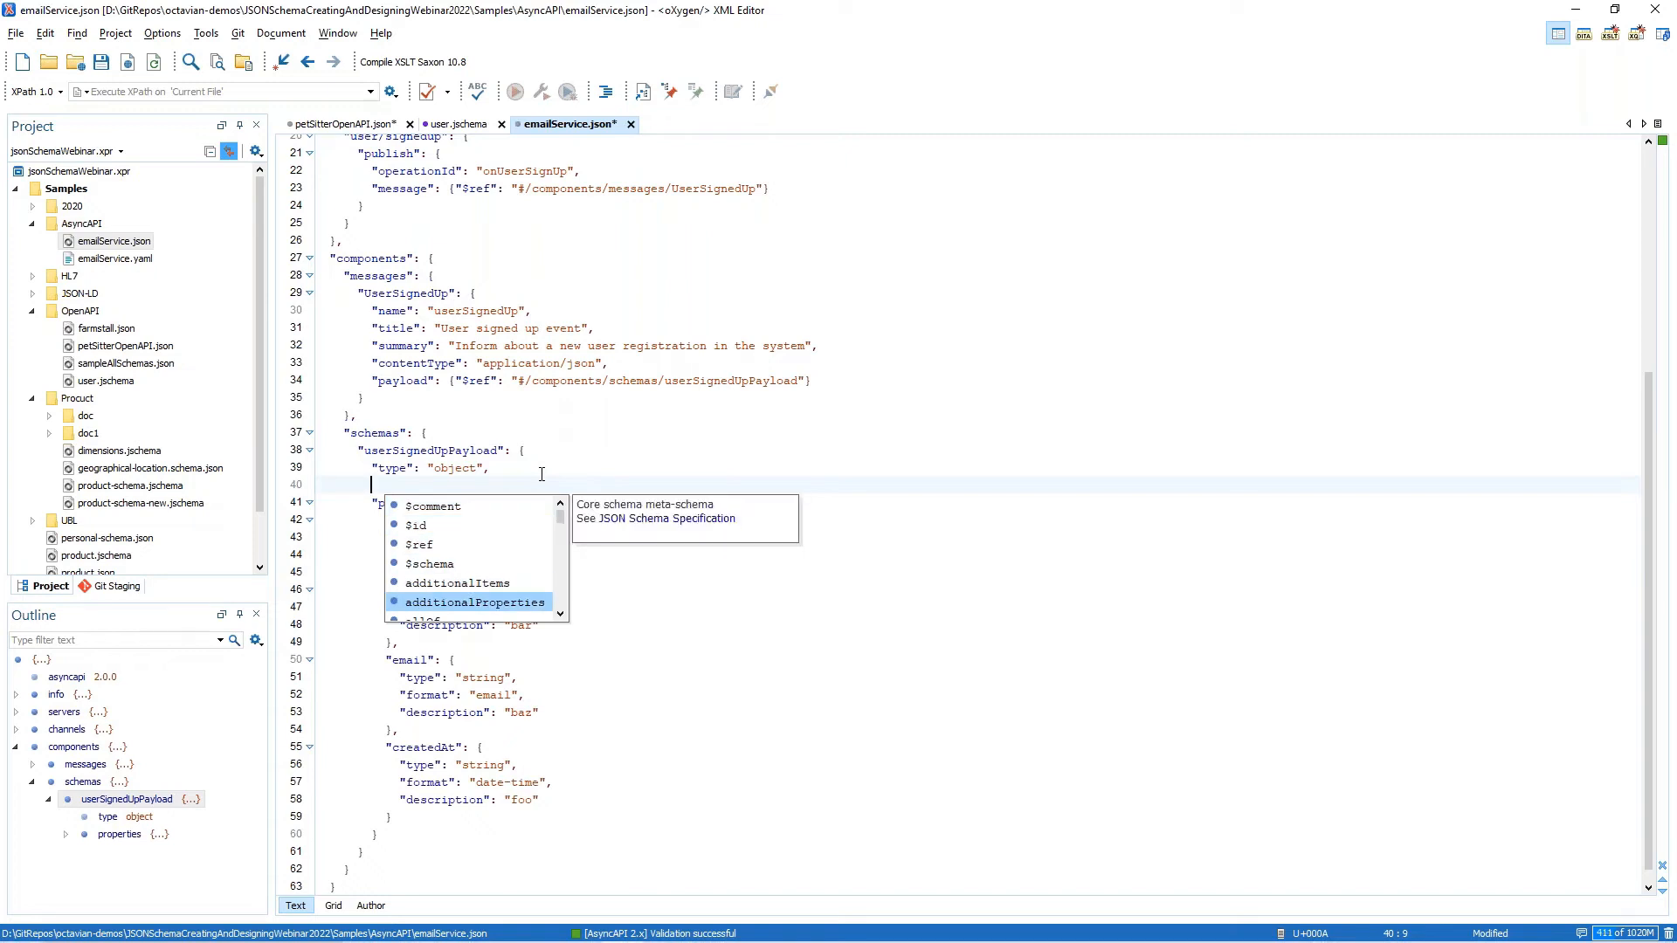
key("Down")
key("Down")
key("Down")
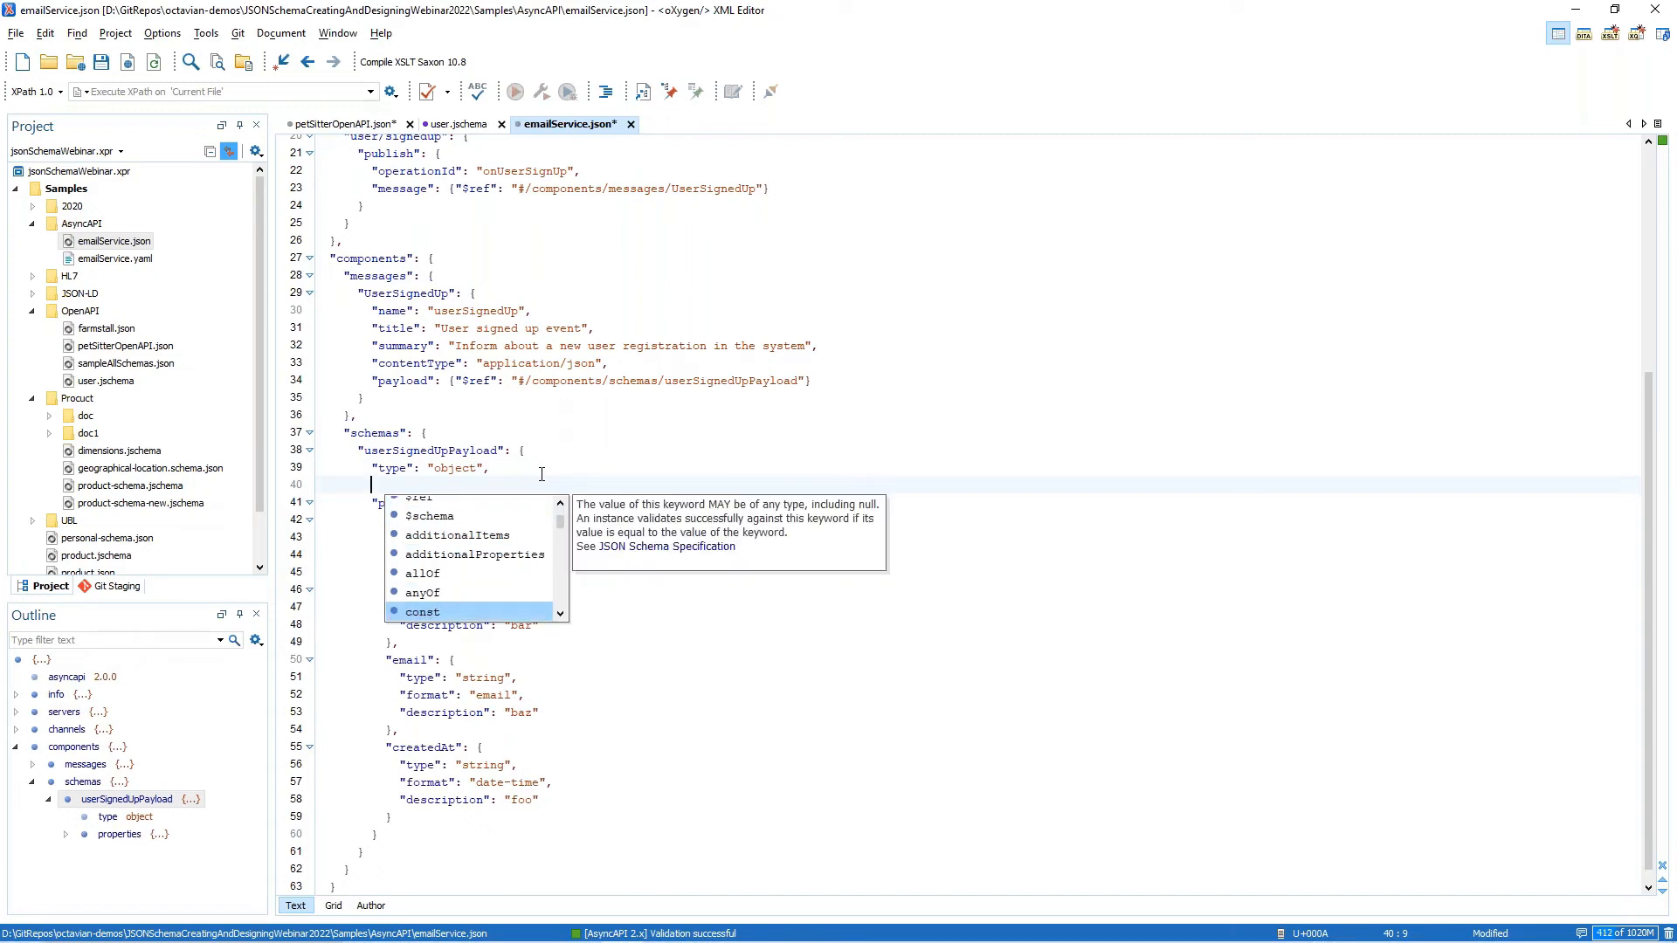
key("Escape")
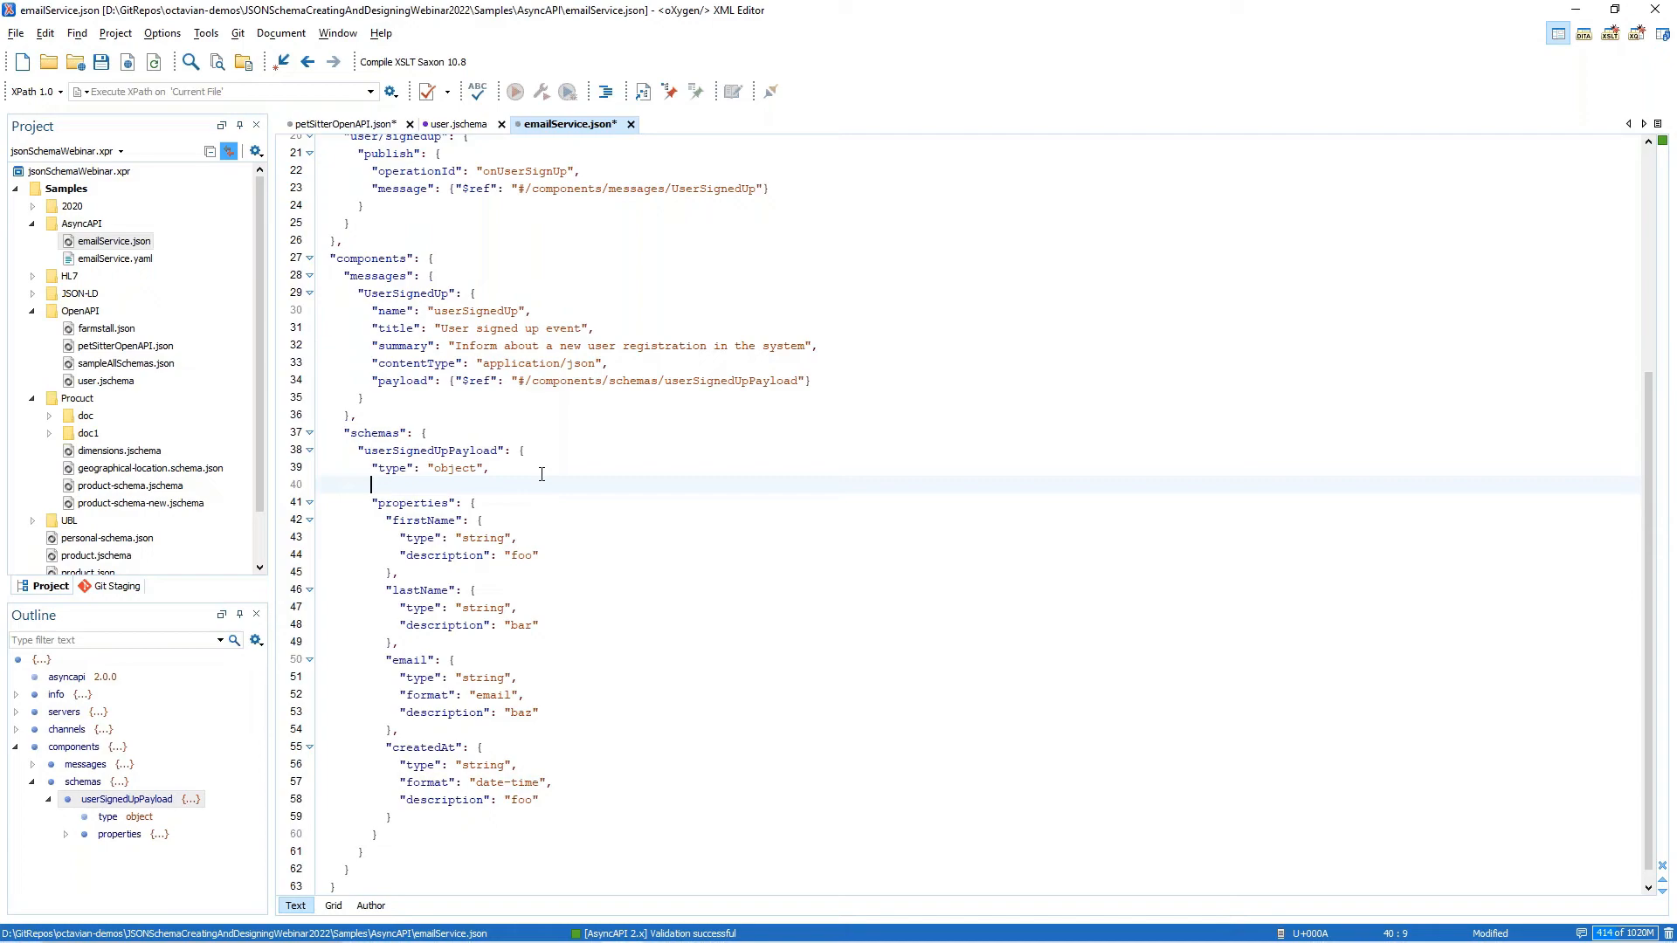
Check the slide on JSON-LD, return to the editor and open person.json from the JSON-LD folder to check its validation status
key("alt+Tab")
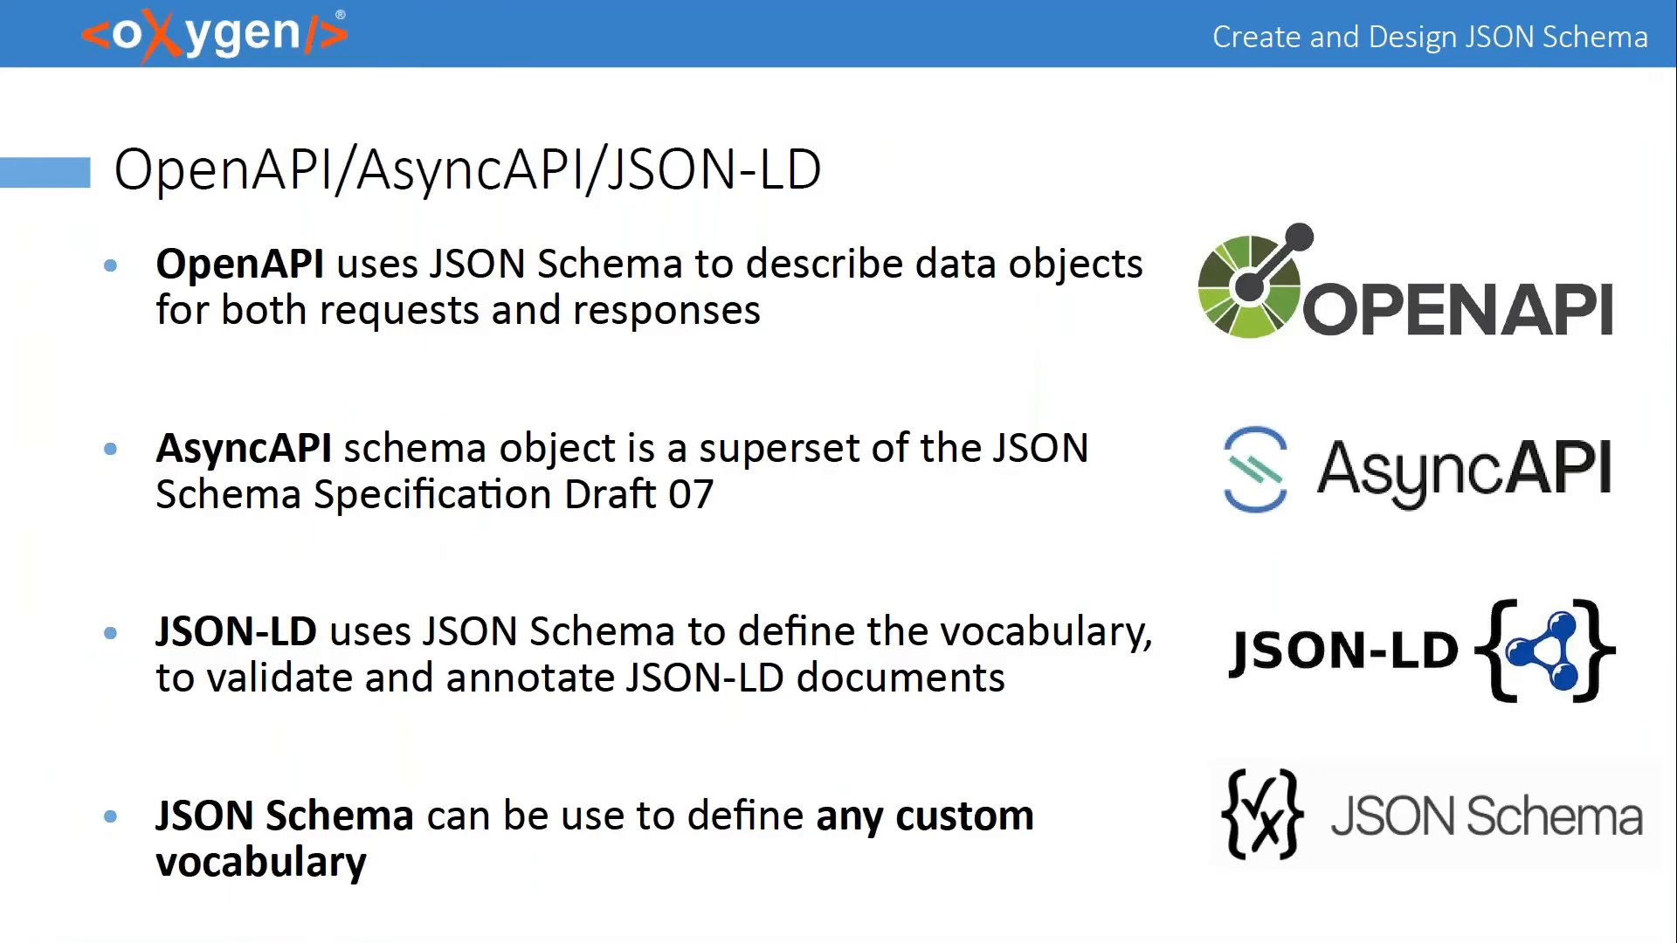
key("alt+Tab")
left_click(97, 296)
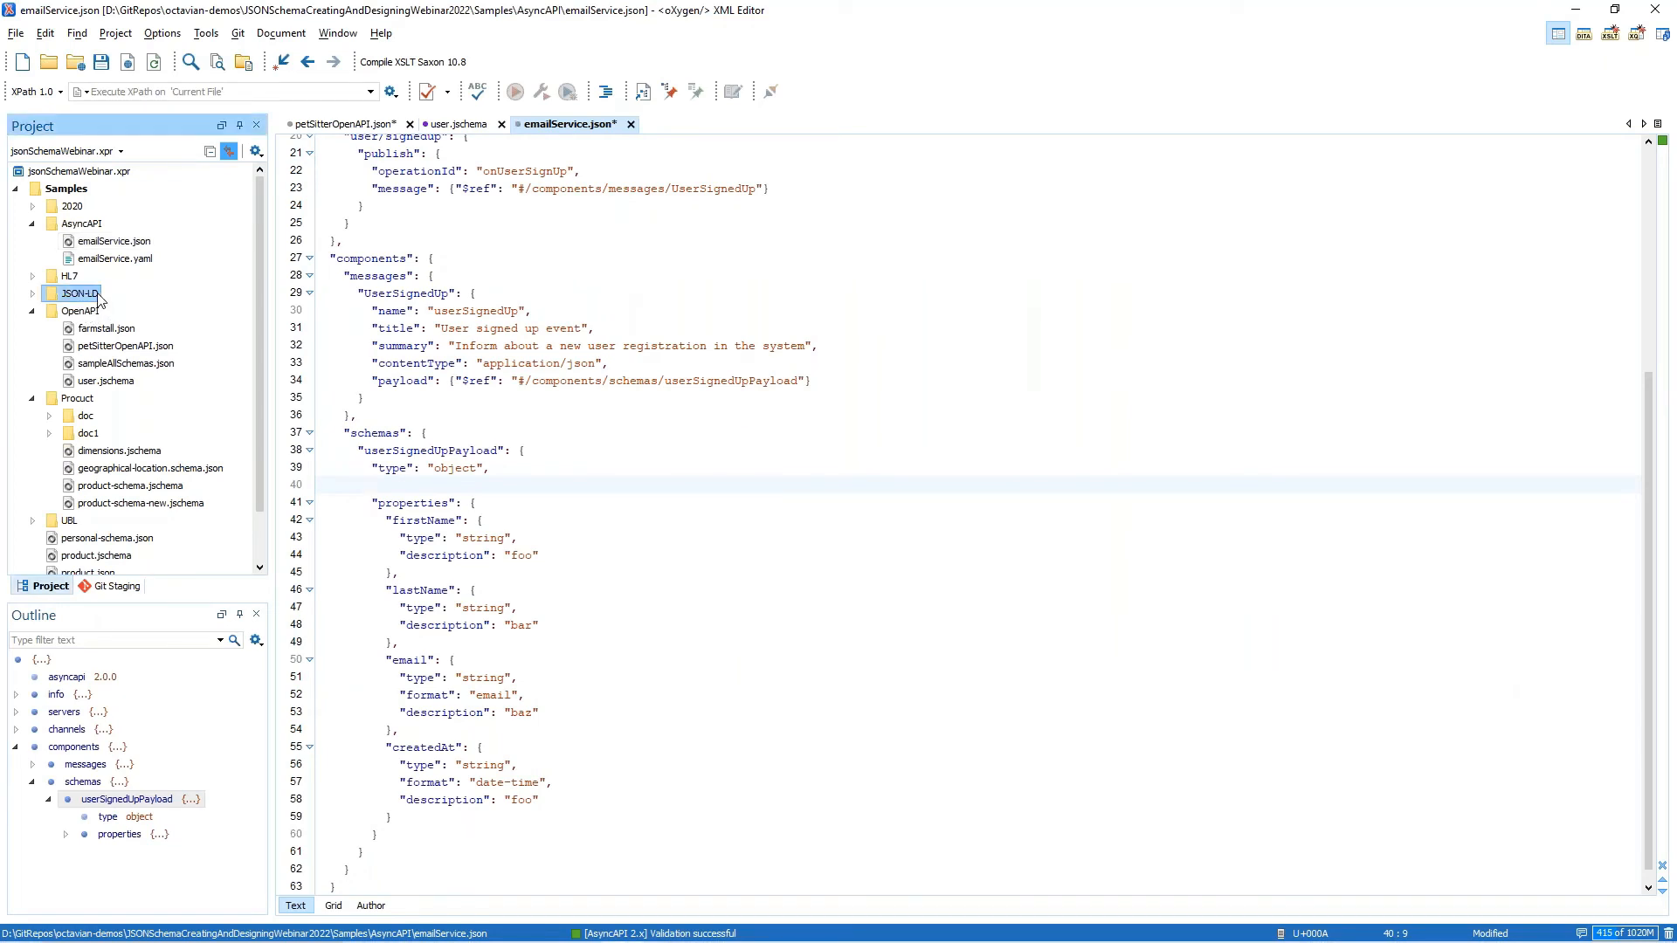
double_click(96, 296)
double_click(105, 329)
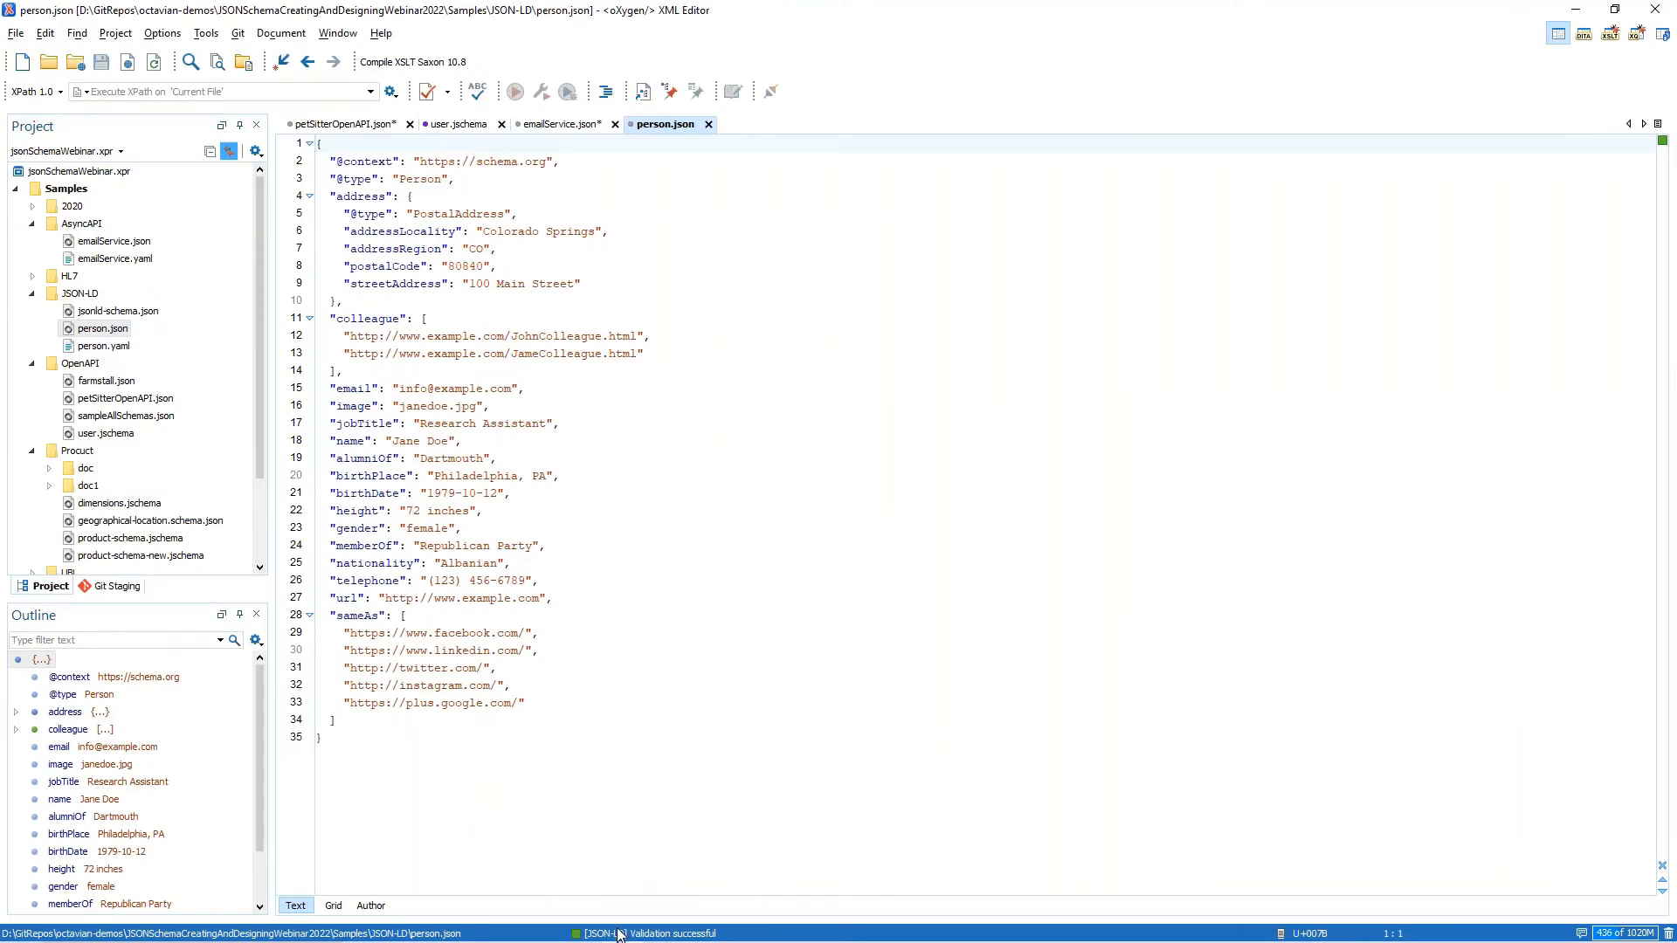
mouse_move(623, 935)
left_click(585, 405)
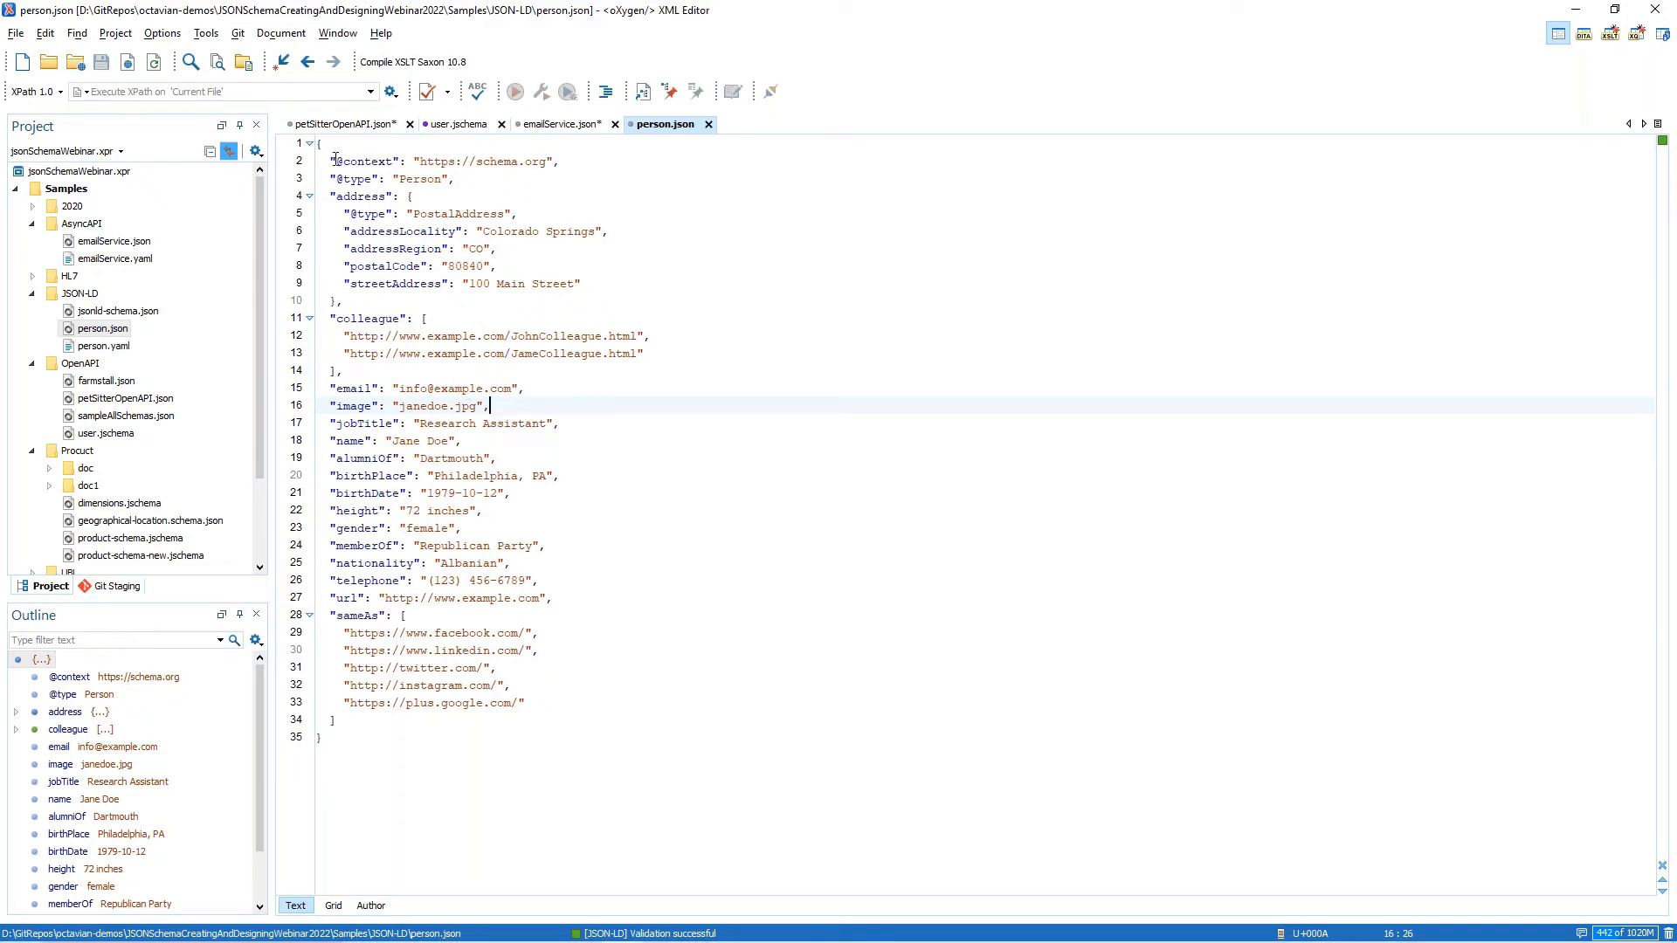
Open the JSON-LD document type's configuration from the Document Type Association preferences
left_click(207, 33)
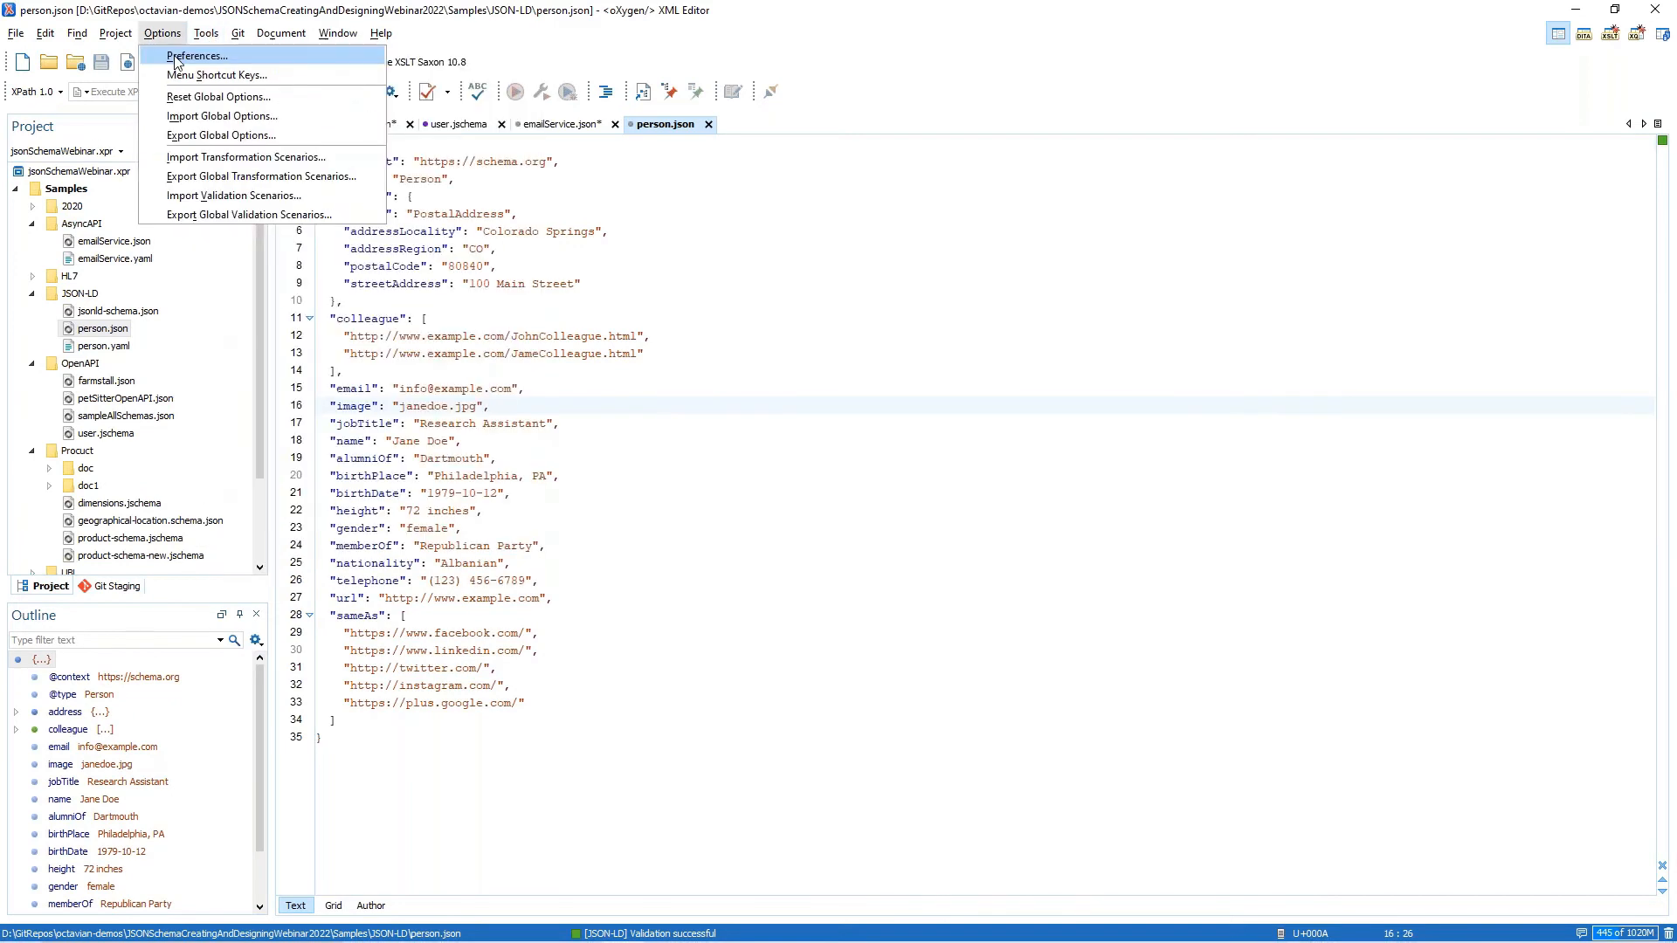
left_click(175, 58)
left_click(886, 511)
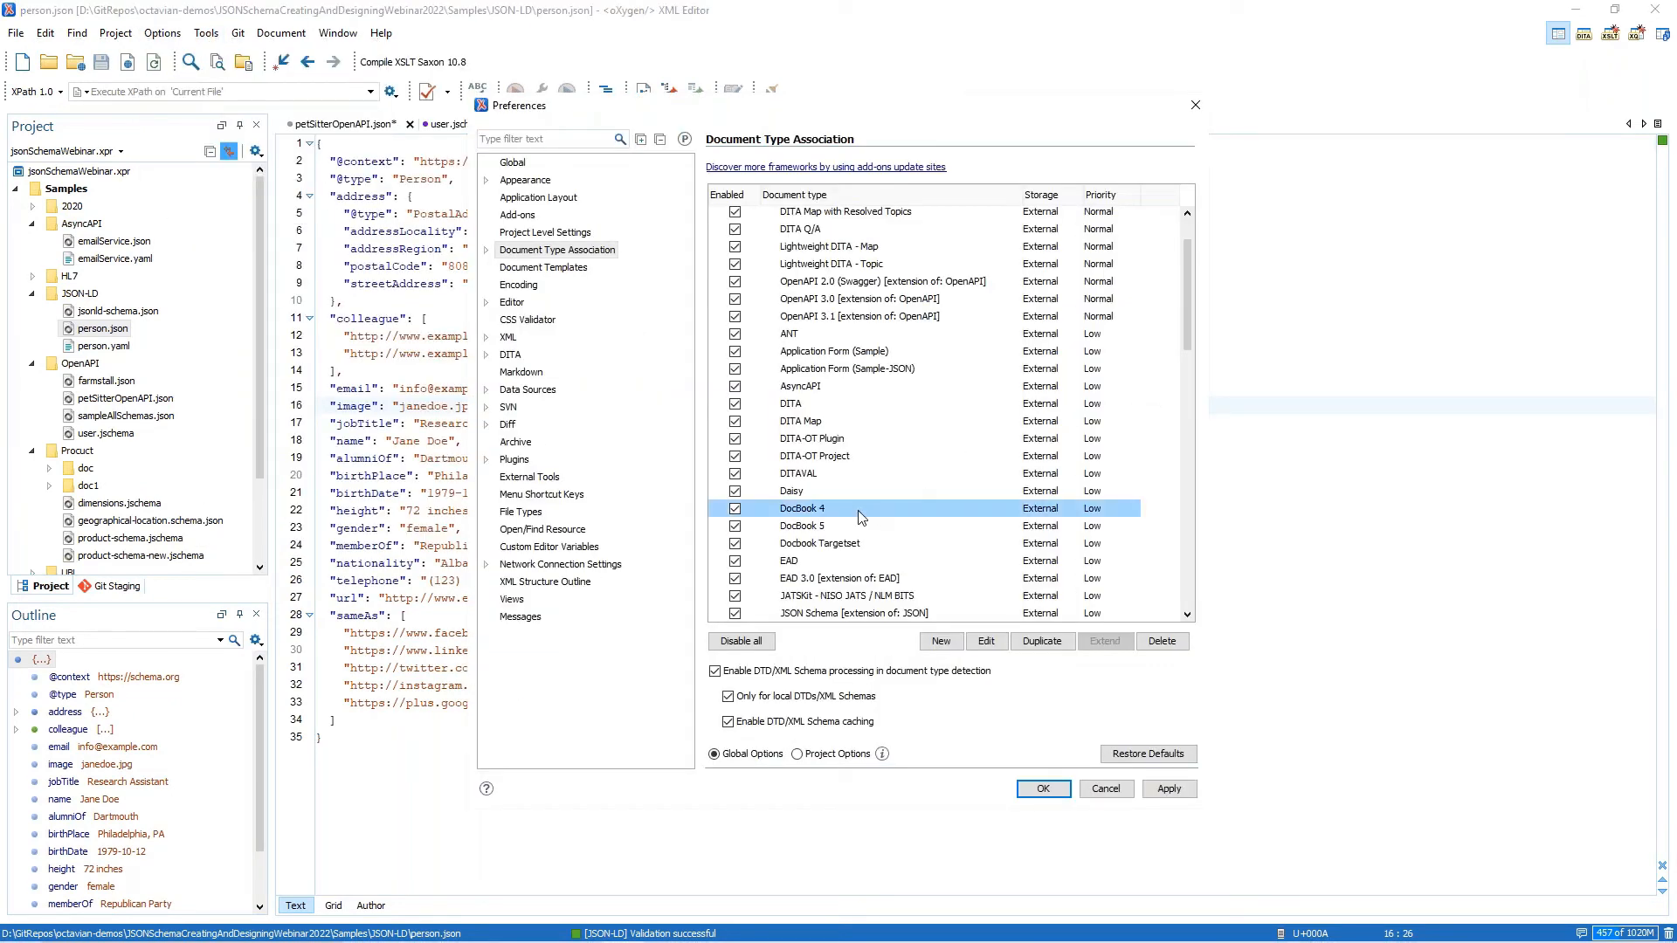
type("json")
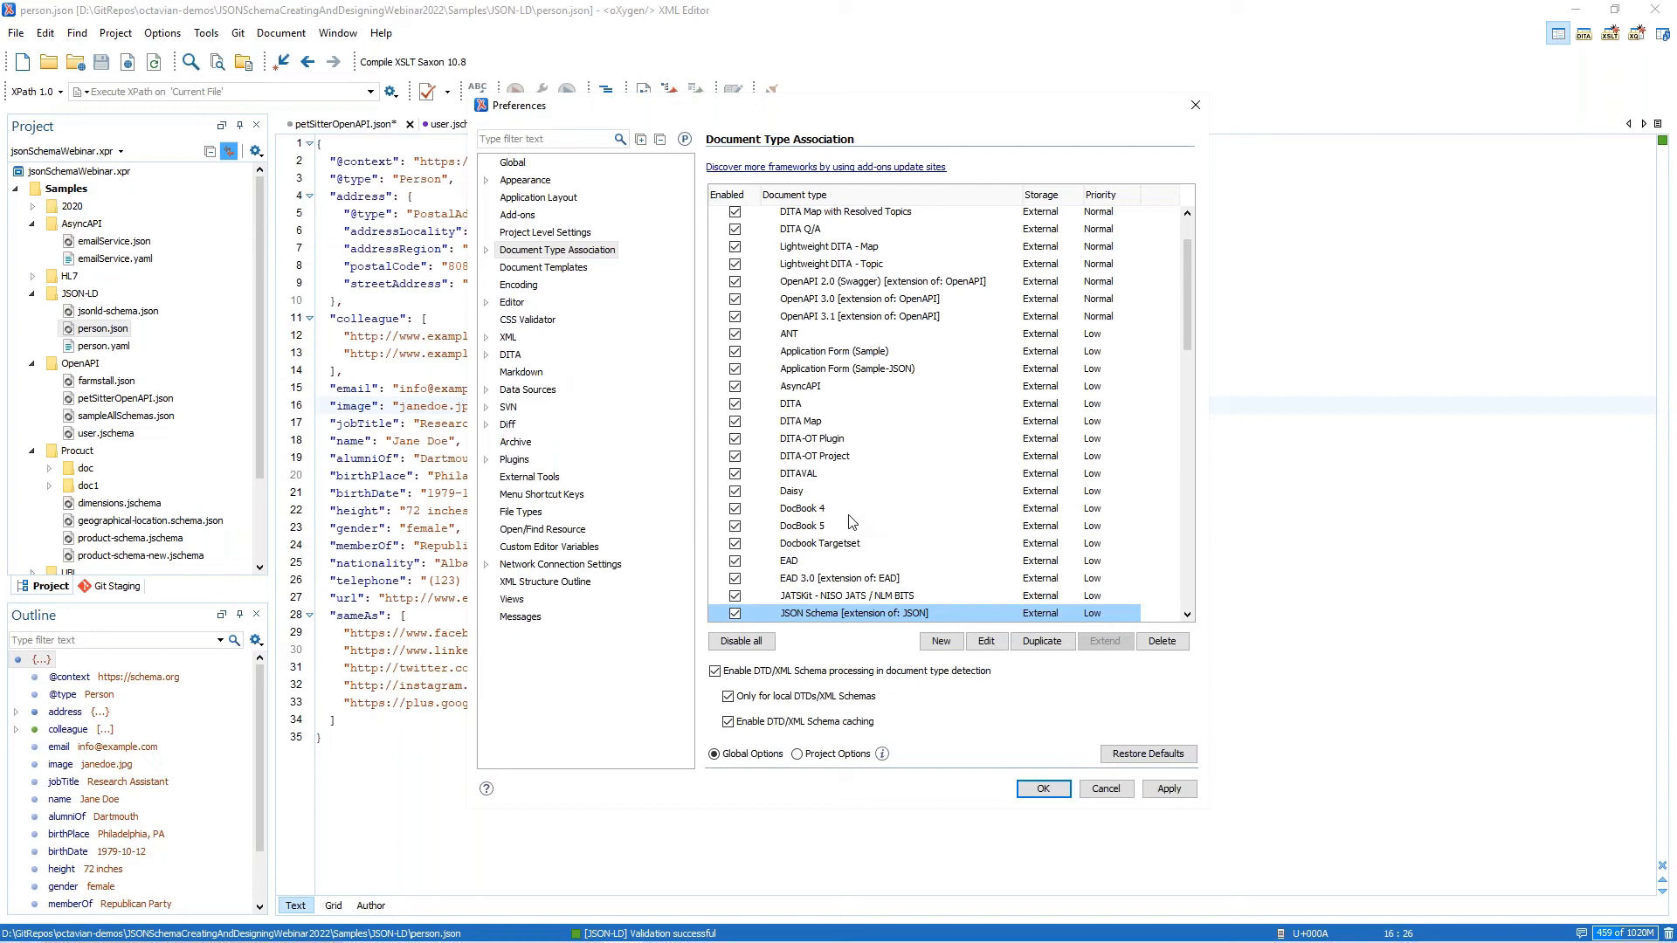
scroll(849, 517, "down", 2)
scroll(852, 521, "down", 2)
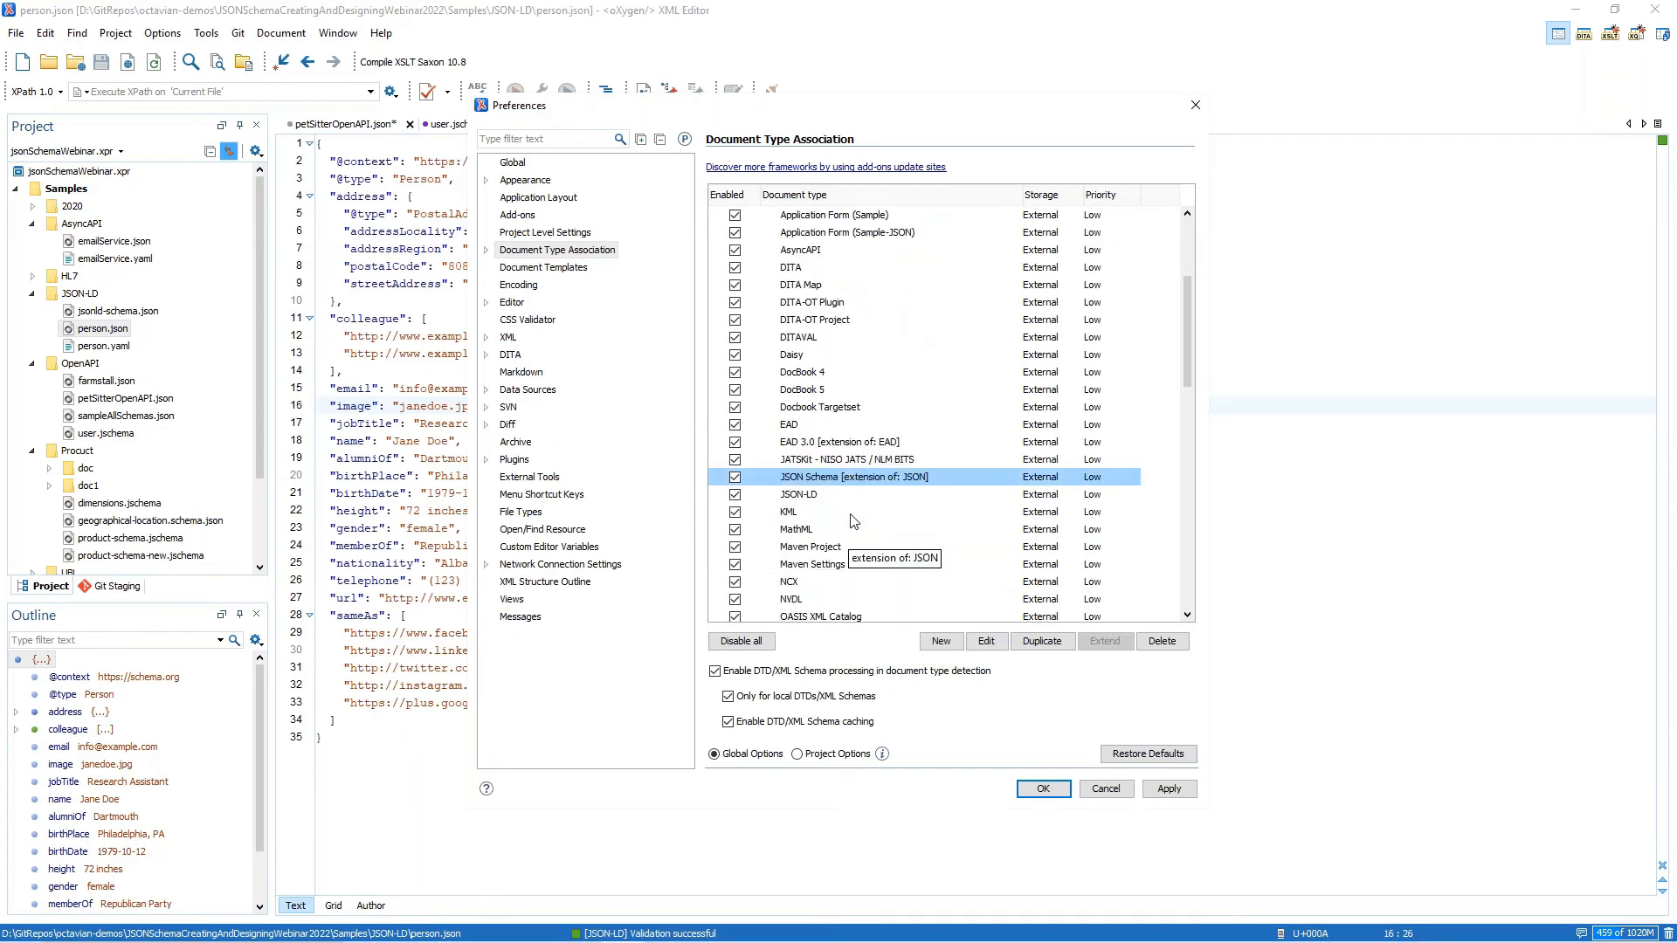
left_click(823, 494)
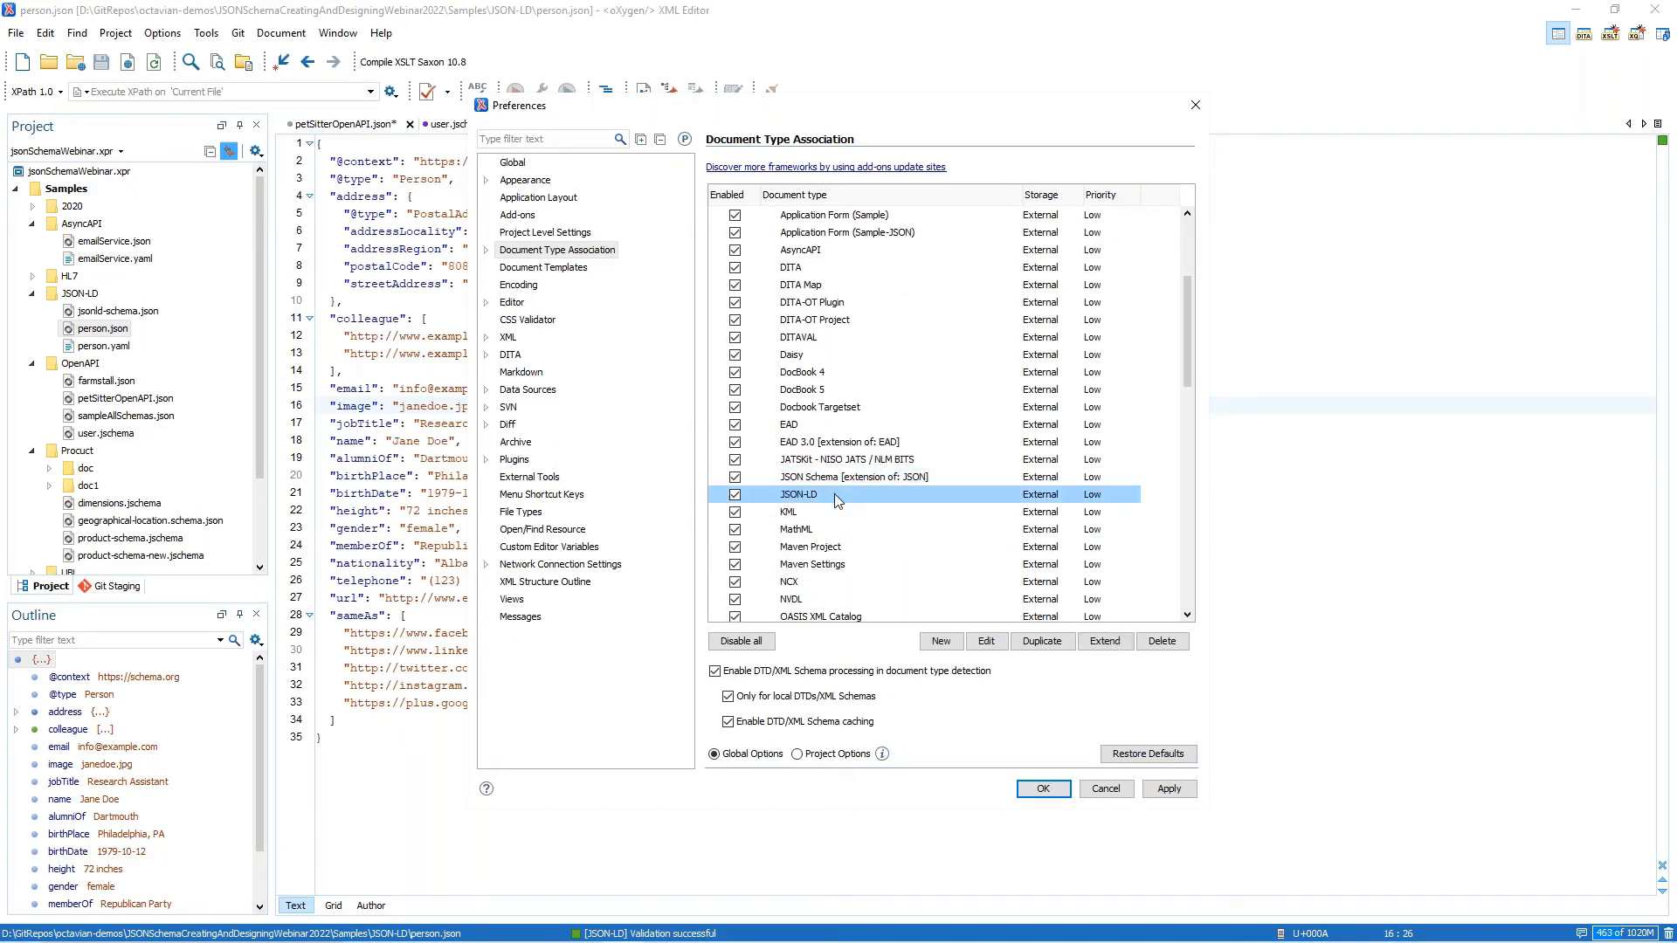
double_click(836, 494)
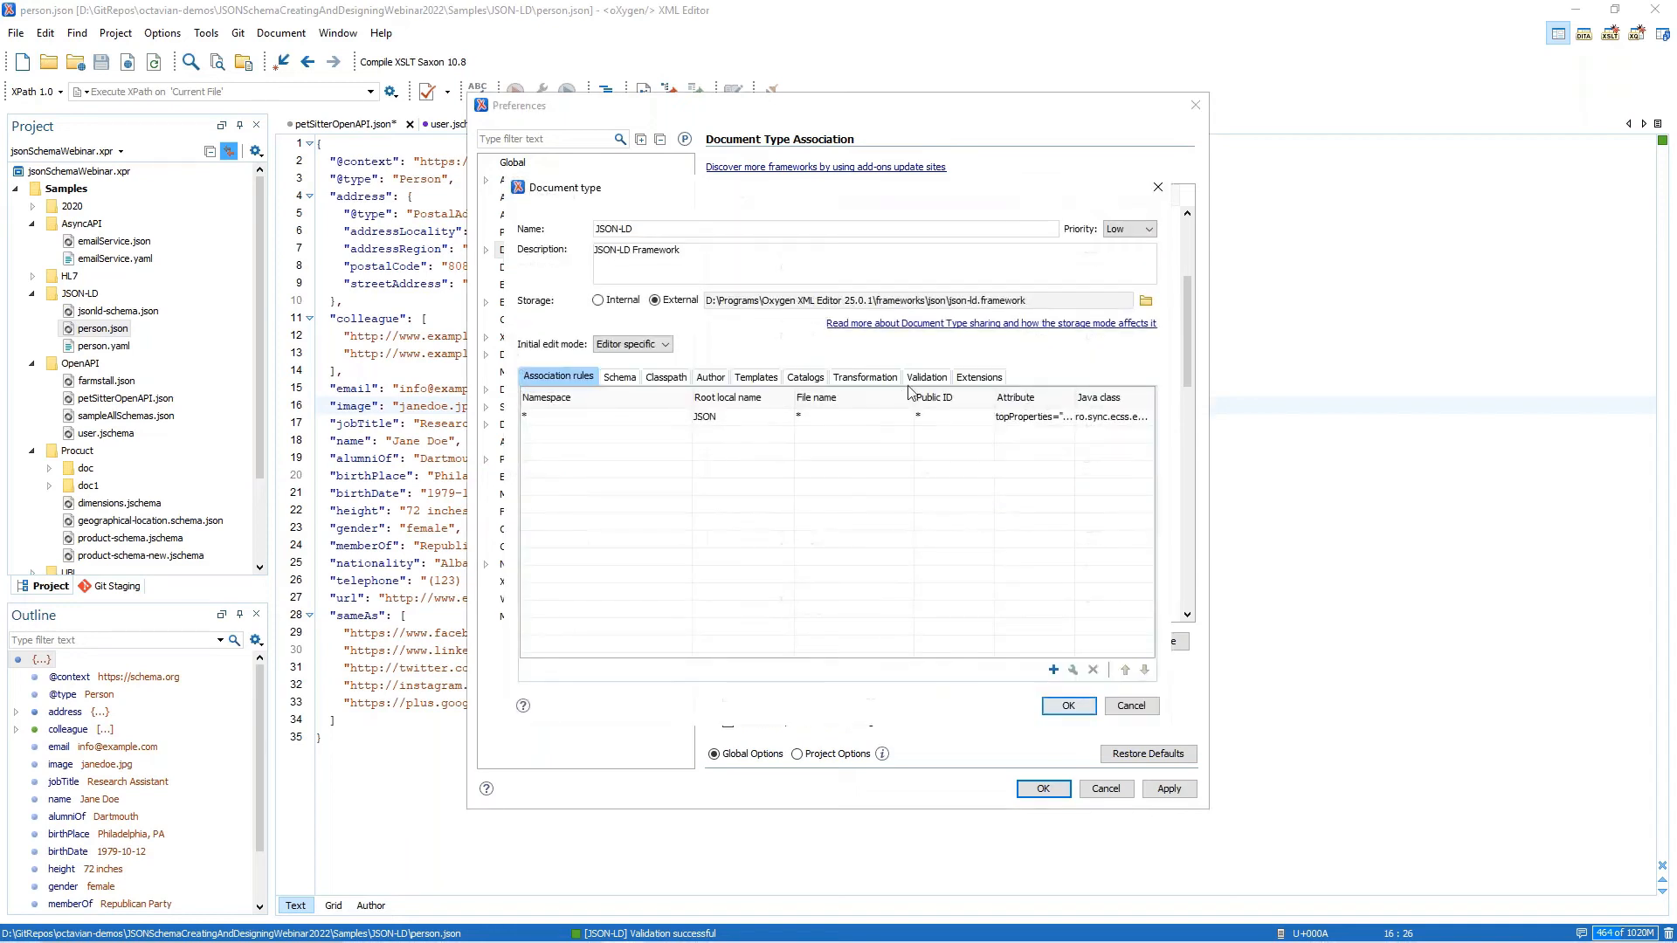
Inspect the JSON-LD document type's default validation scenario and close the preferences without changing anything
left_click(925, 376)
double_click(694, 439)
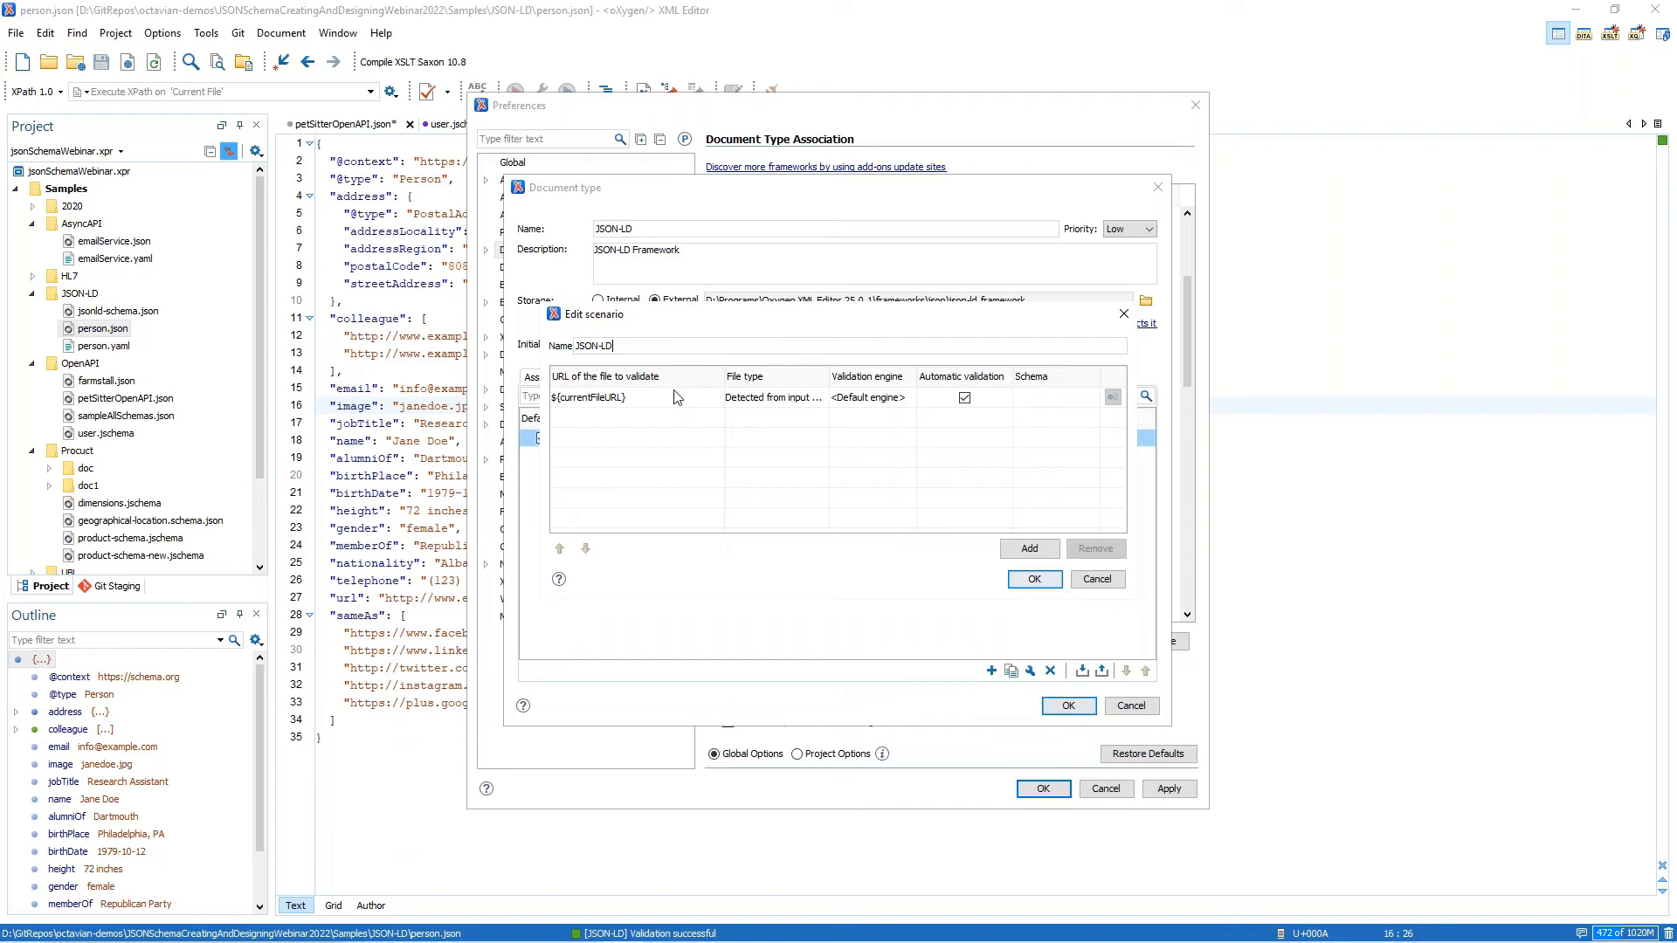
key("Escape")
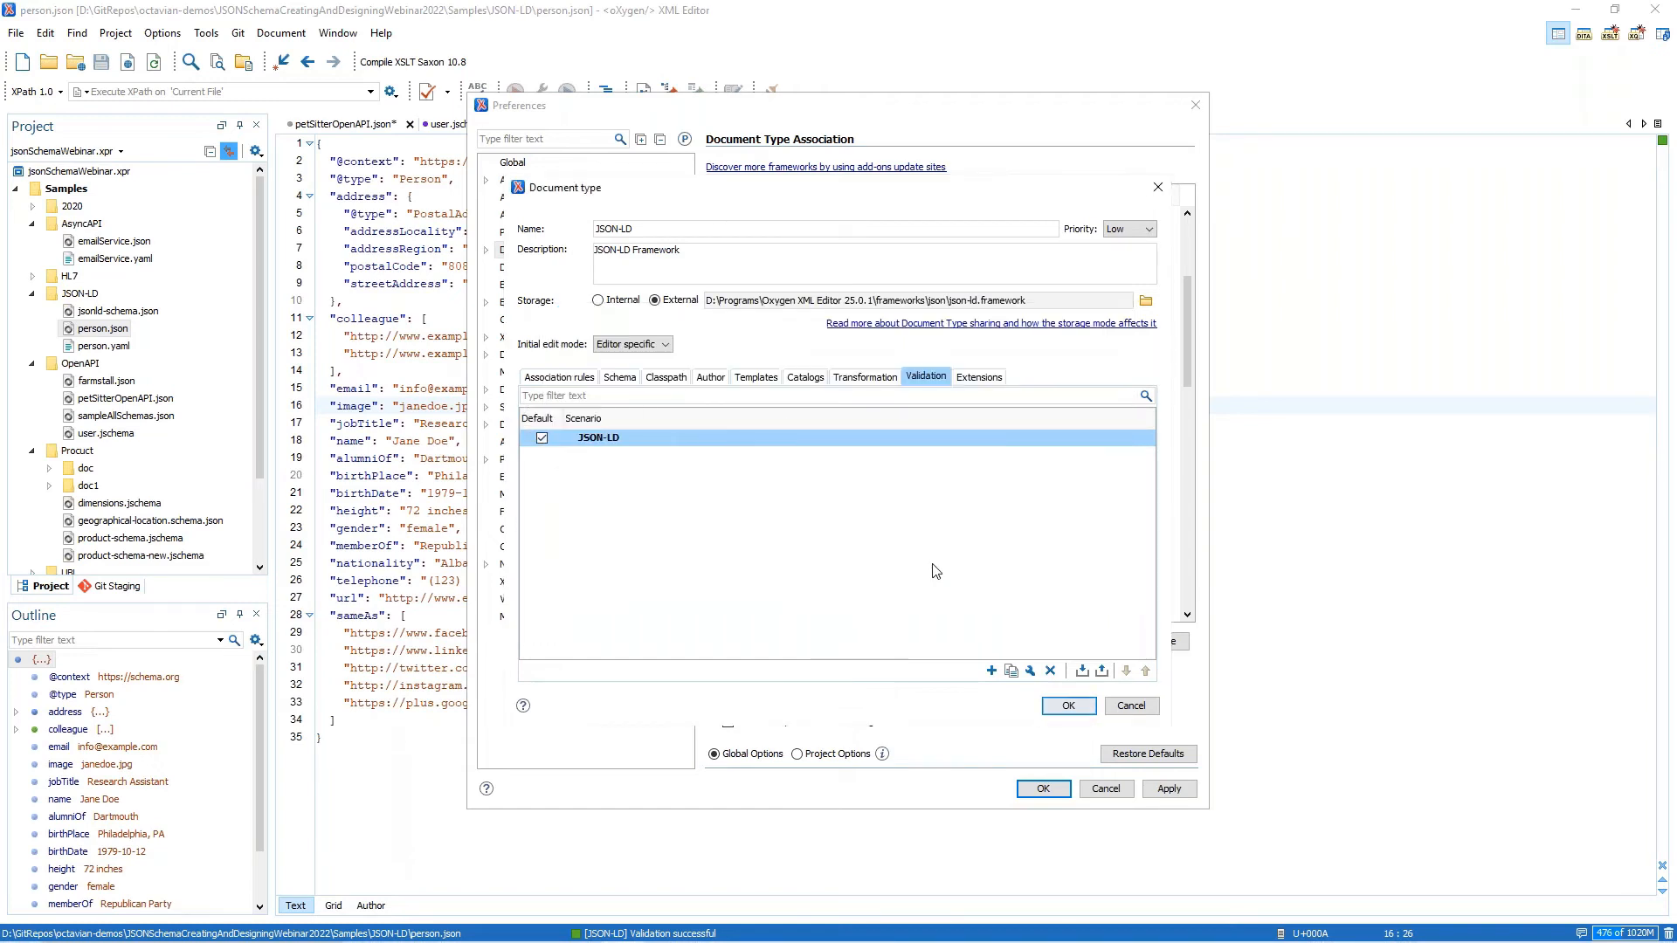
key("Escape")
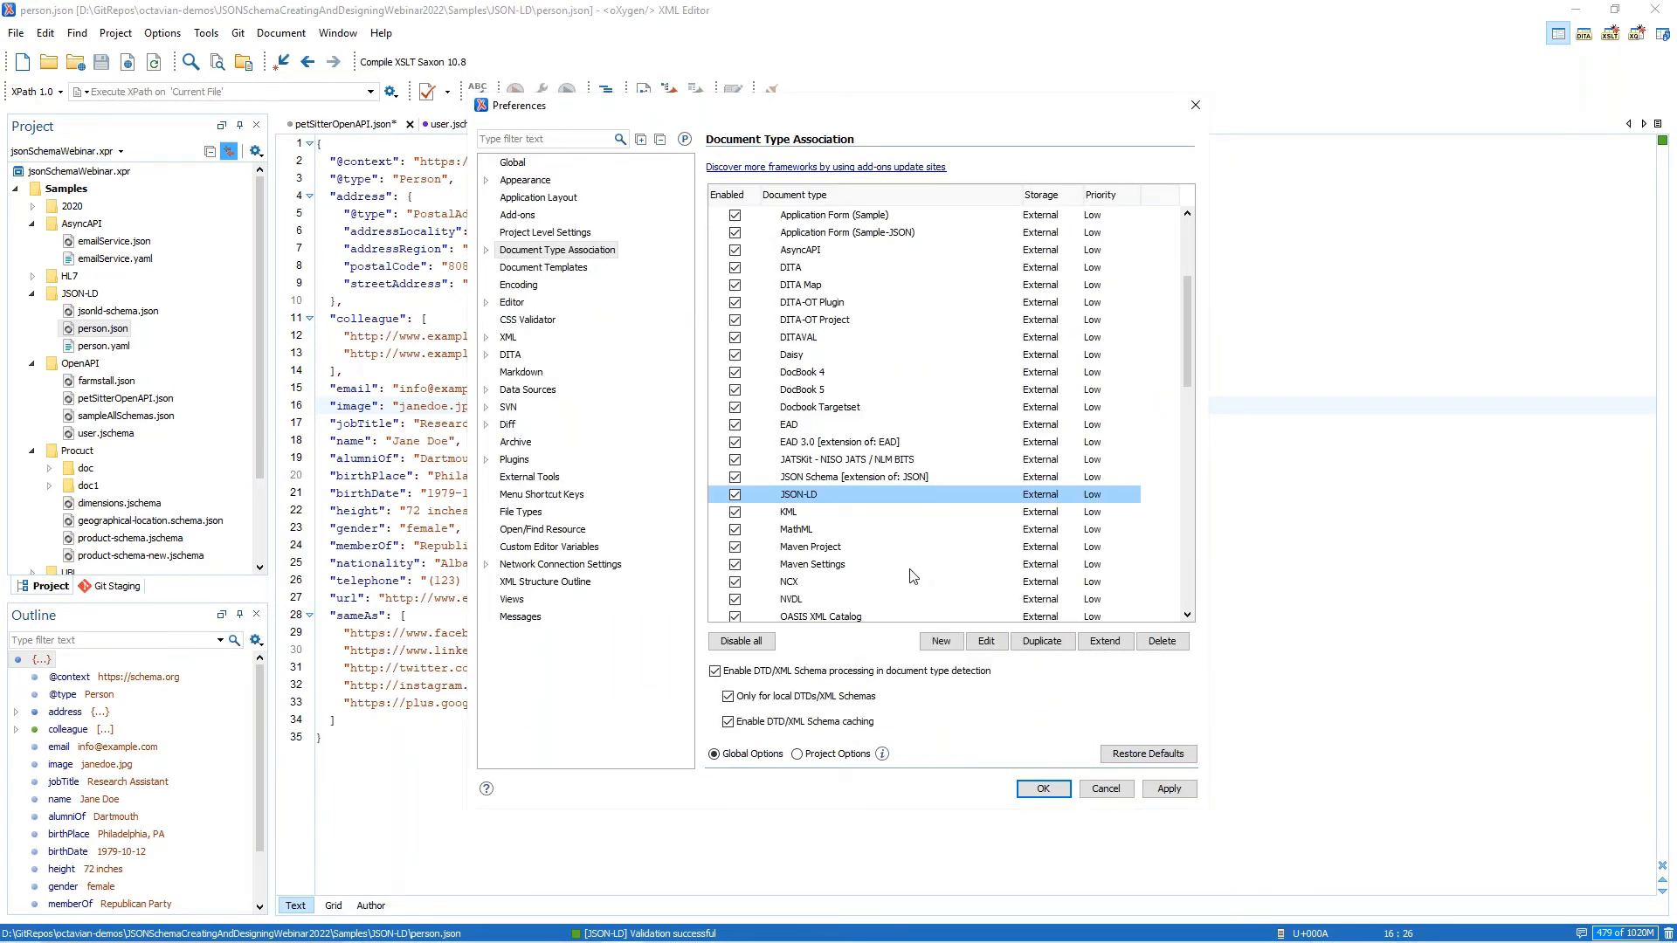
key("Escape")
Check the slide on batch validation, return to the editor and validate all files in the 2020 samples folder
key("alt+Tab")
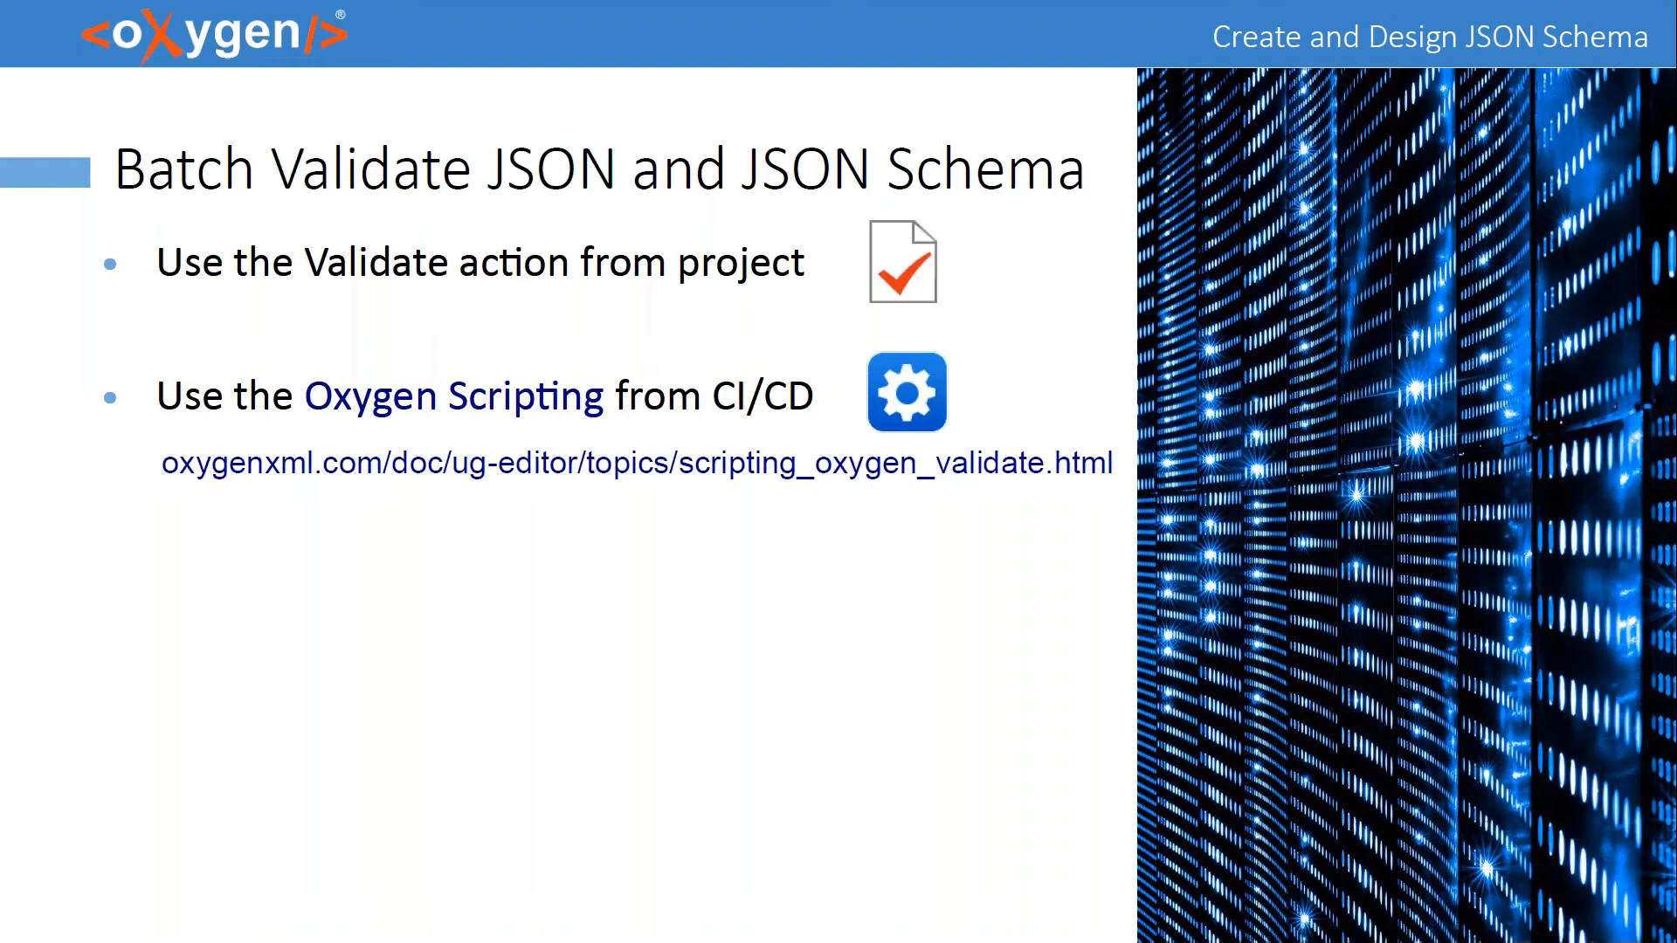
key("alt+Tab")
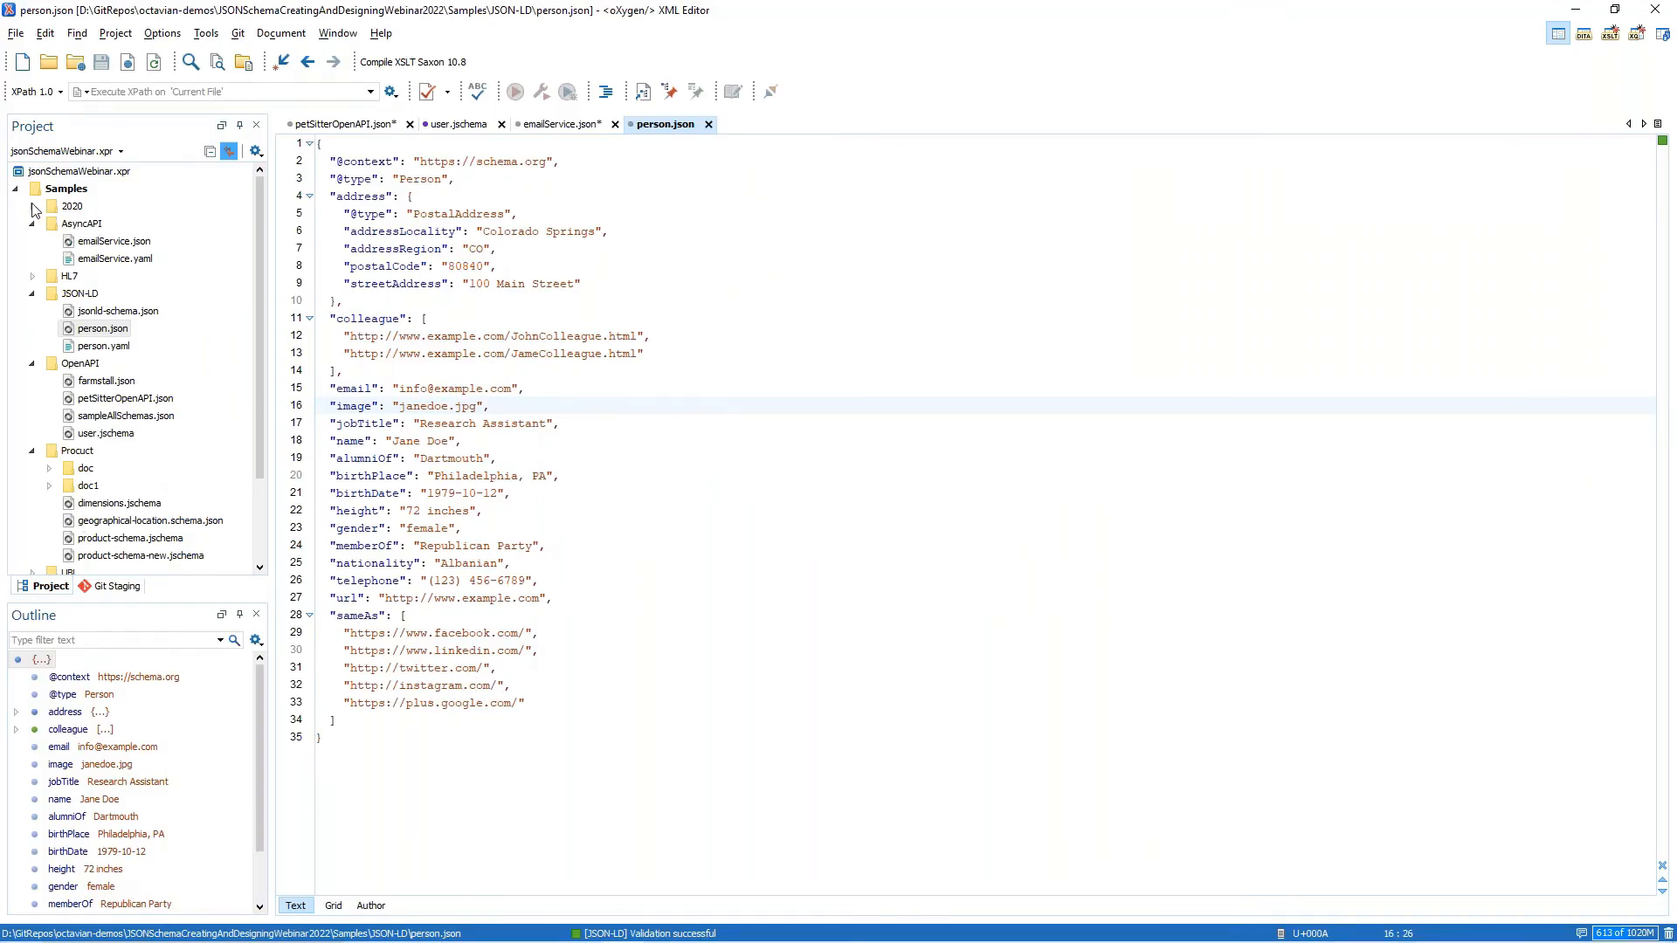
left_click(33, 207)
right_click(69, 210)
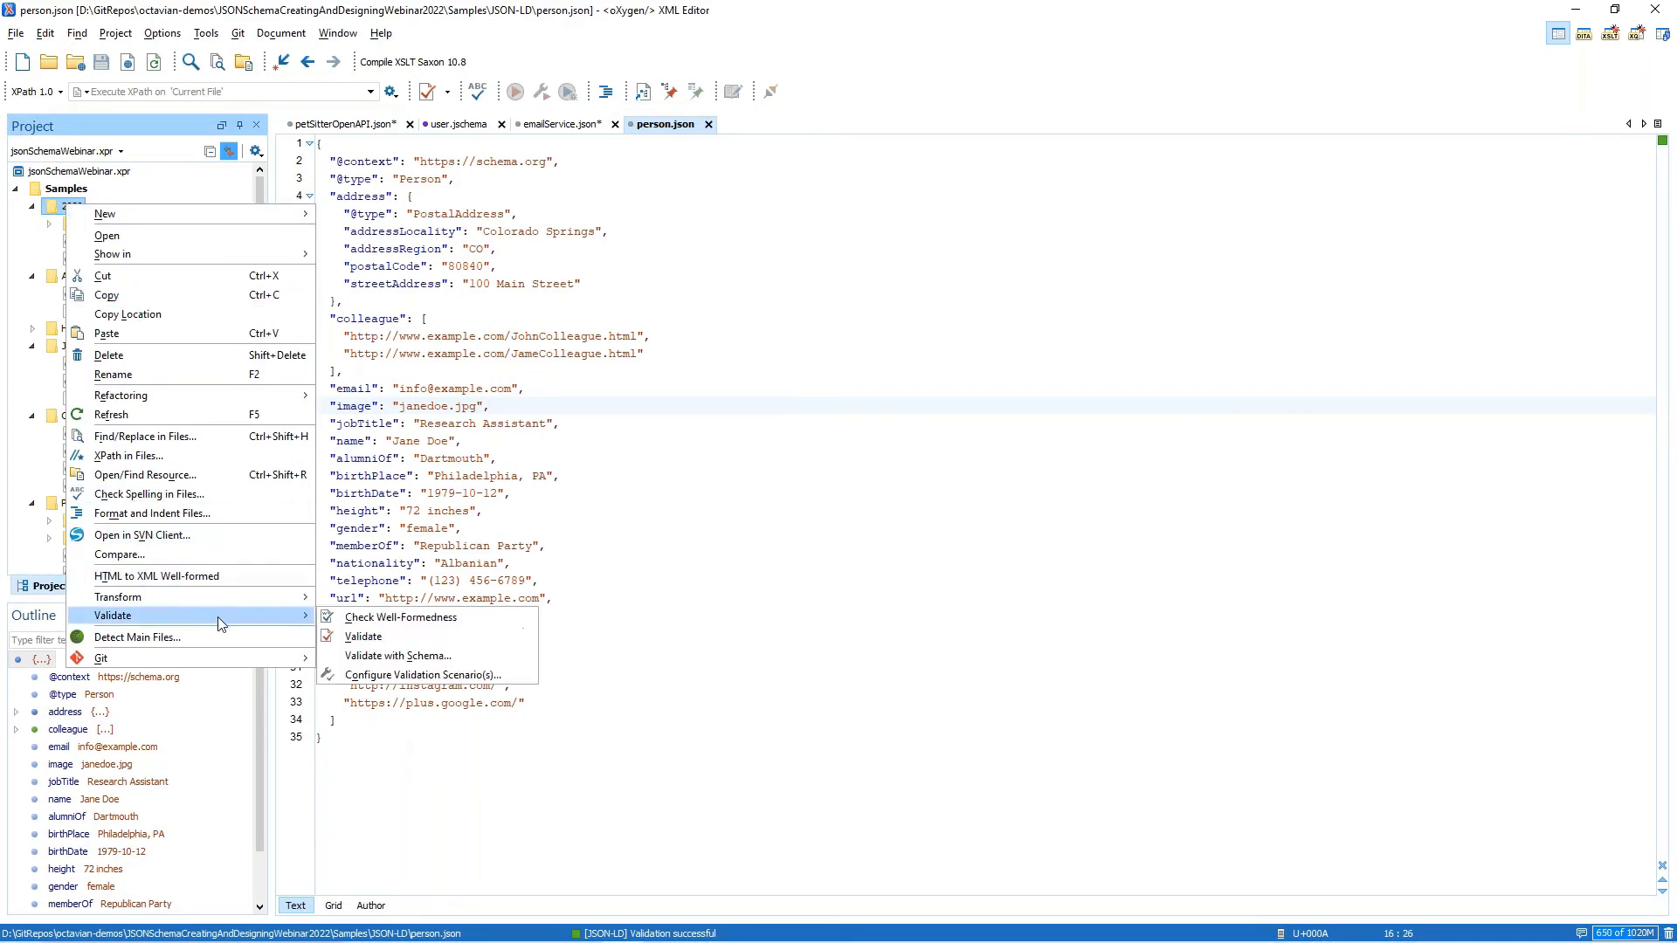
mouse_move(262, 597)
mouse_move(300, 615)
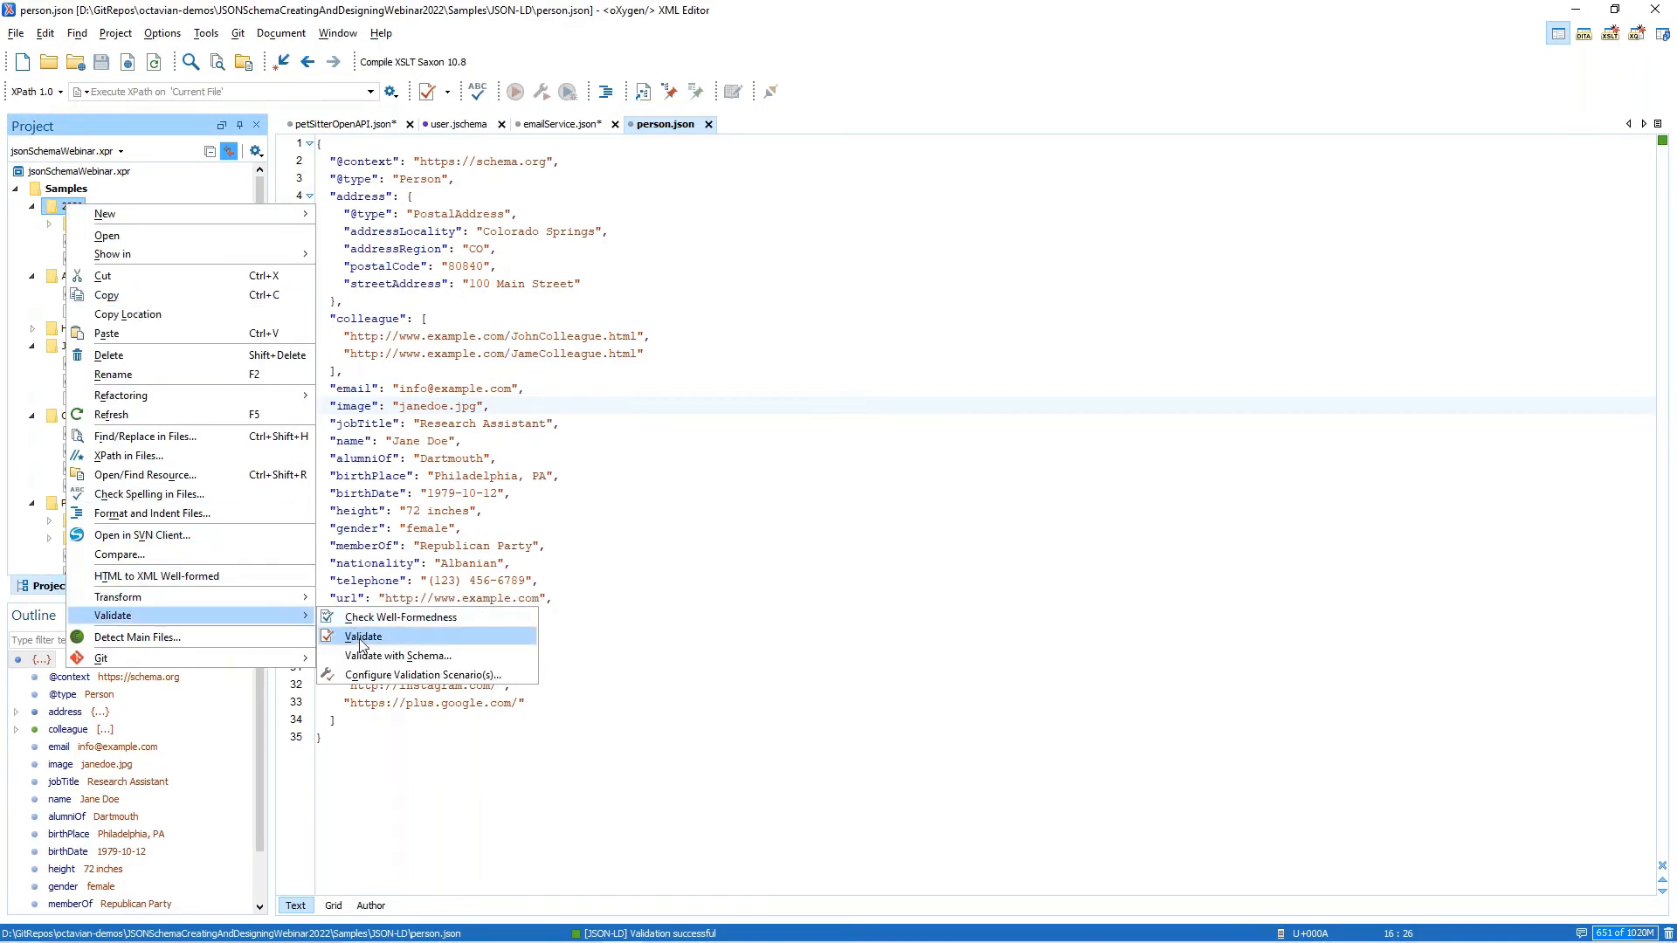
left_click(362, 638)
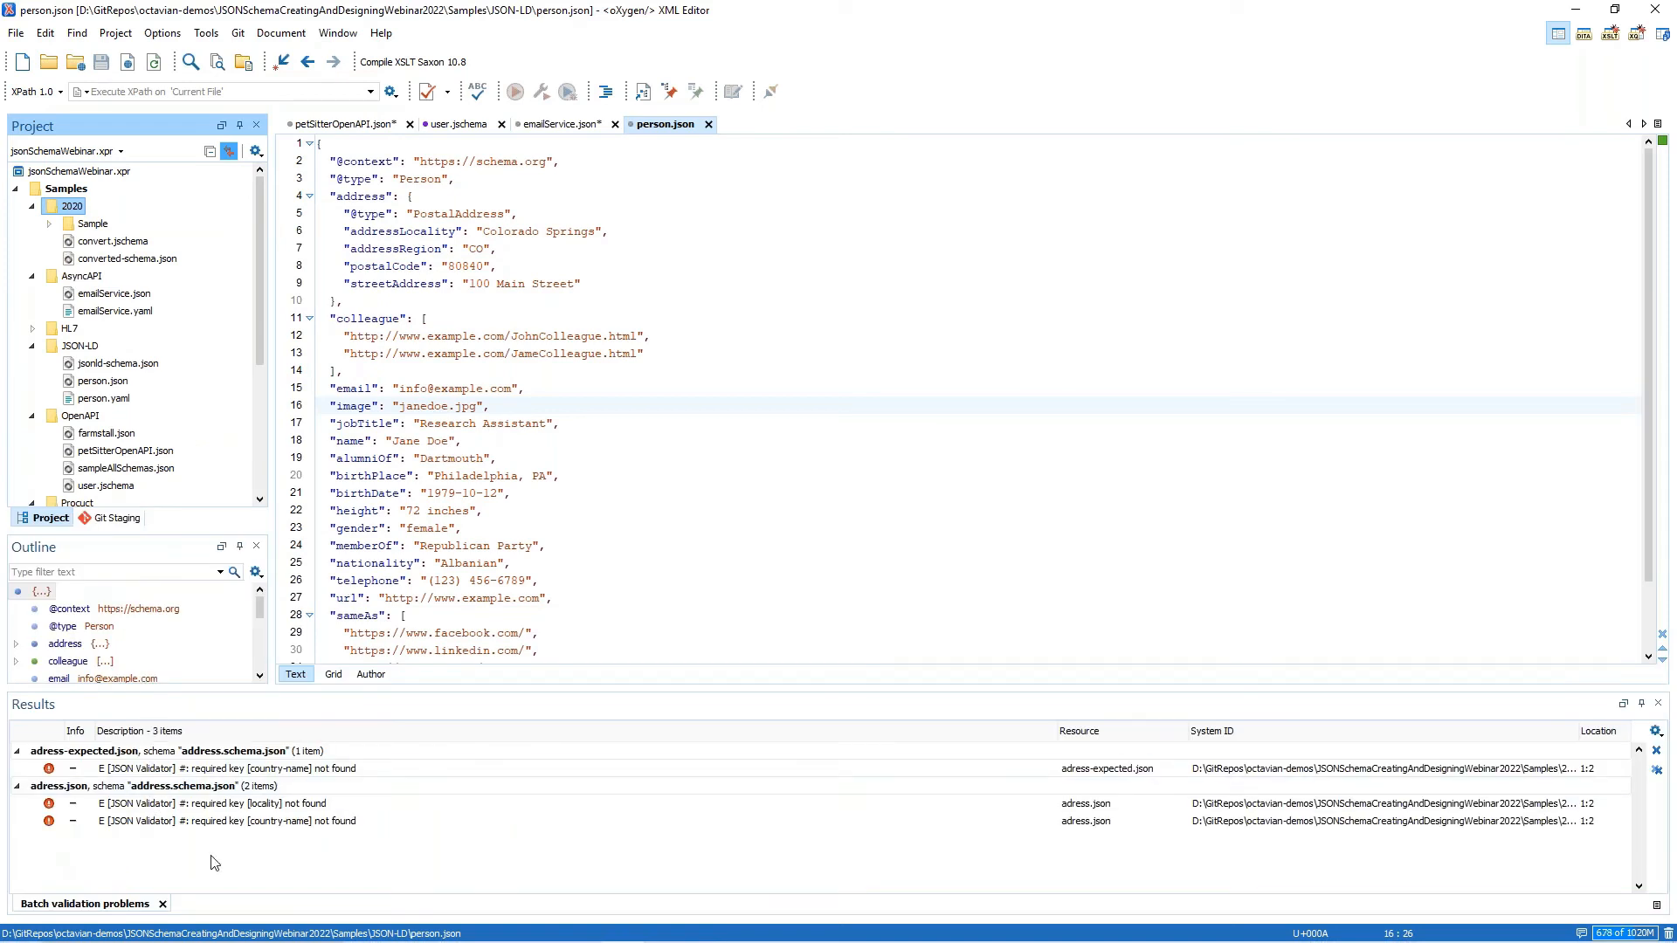
Review the batch validation problems listed for adress-expected.json and adress.json
left_click(236, 766)
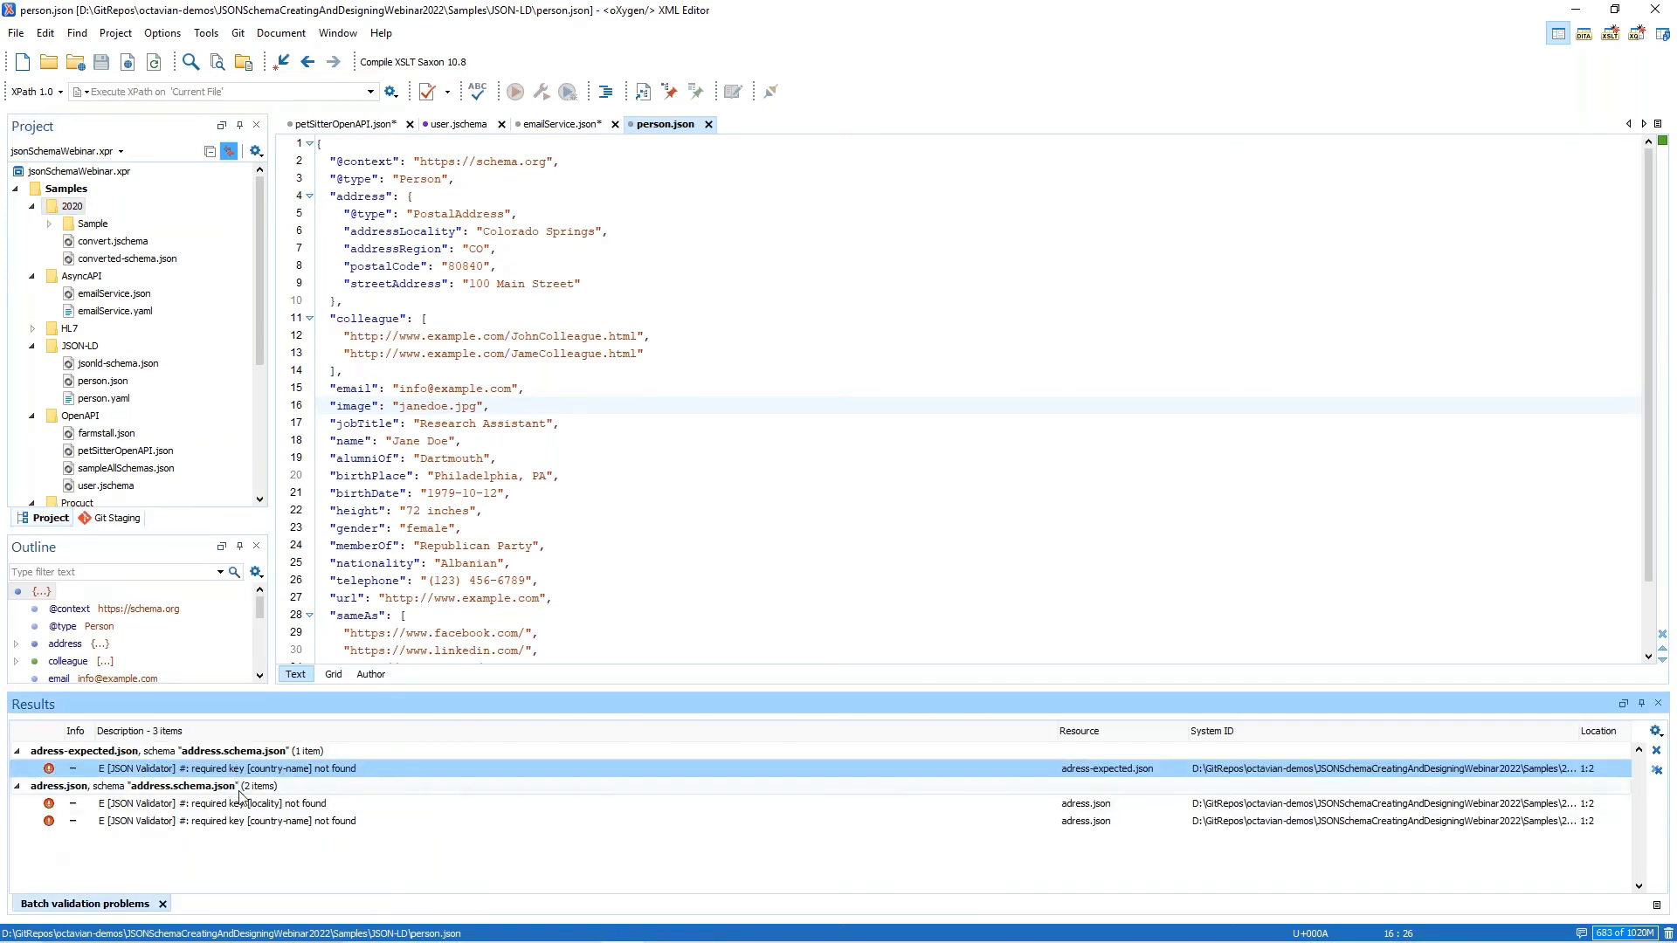
left_click(242, 803)
left_click(241, 821)
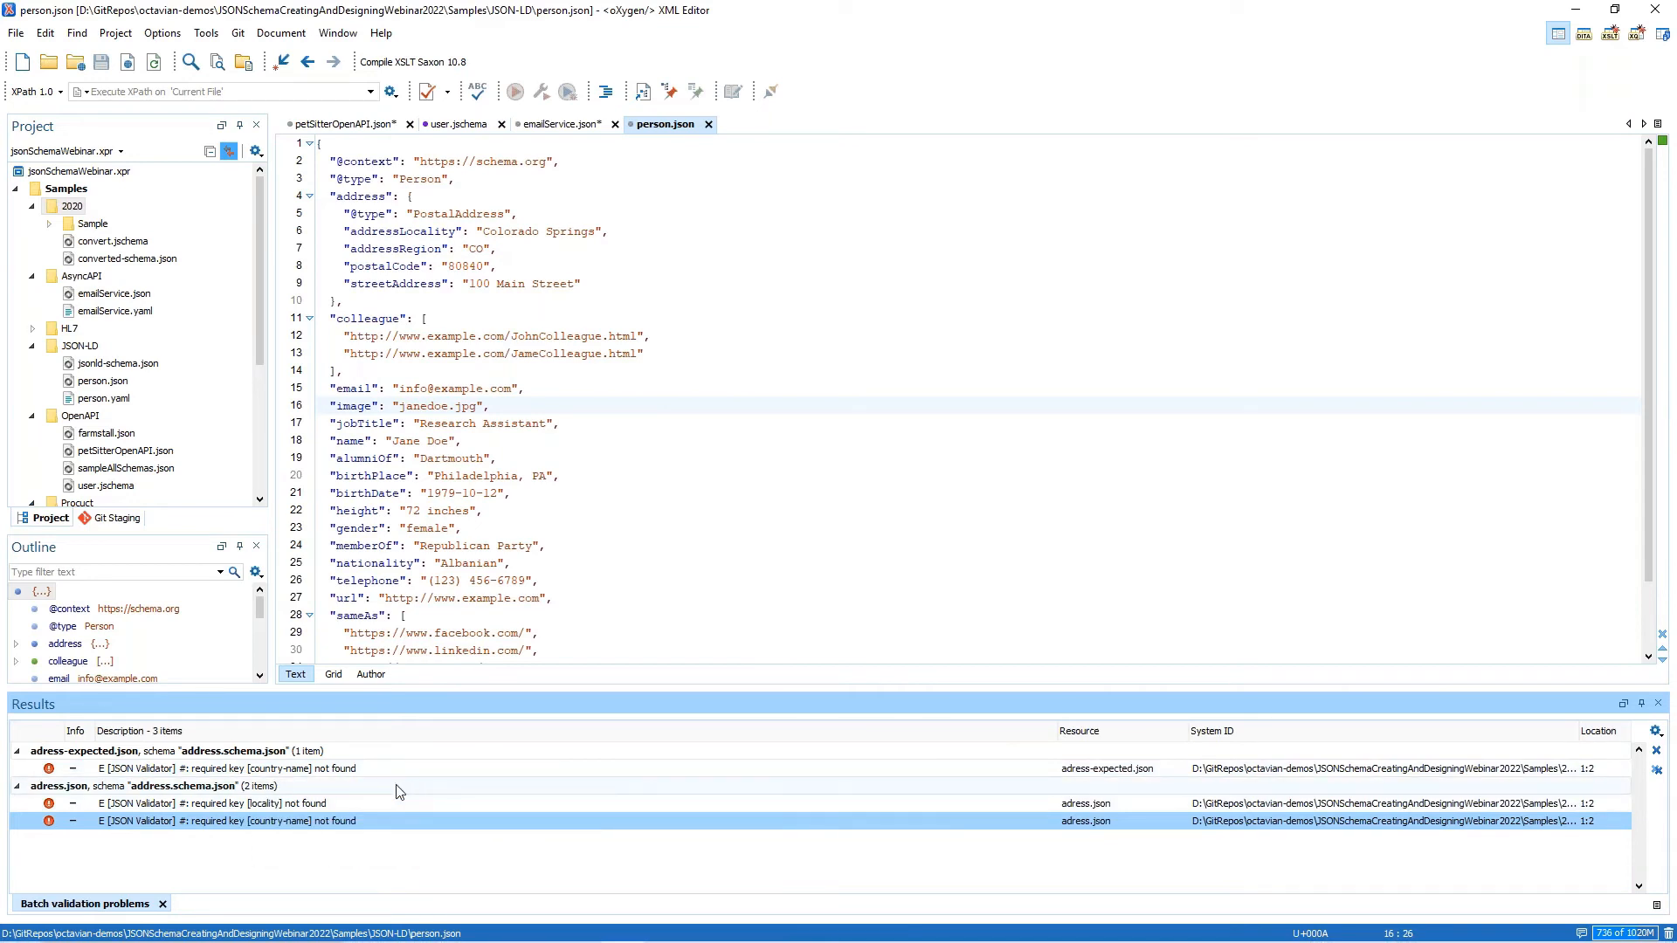
Return to the batch validation slide, open its scripting documentation link in the browser and examine the Validate script's arguments
key("alt+Tab")
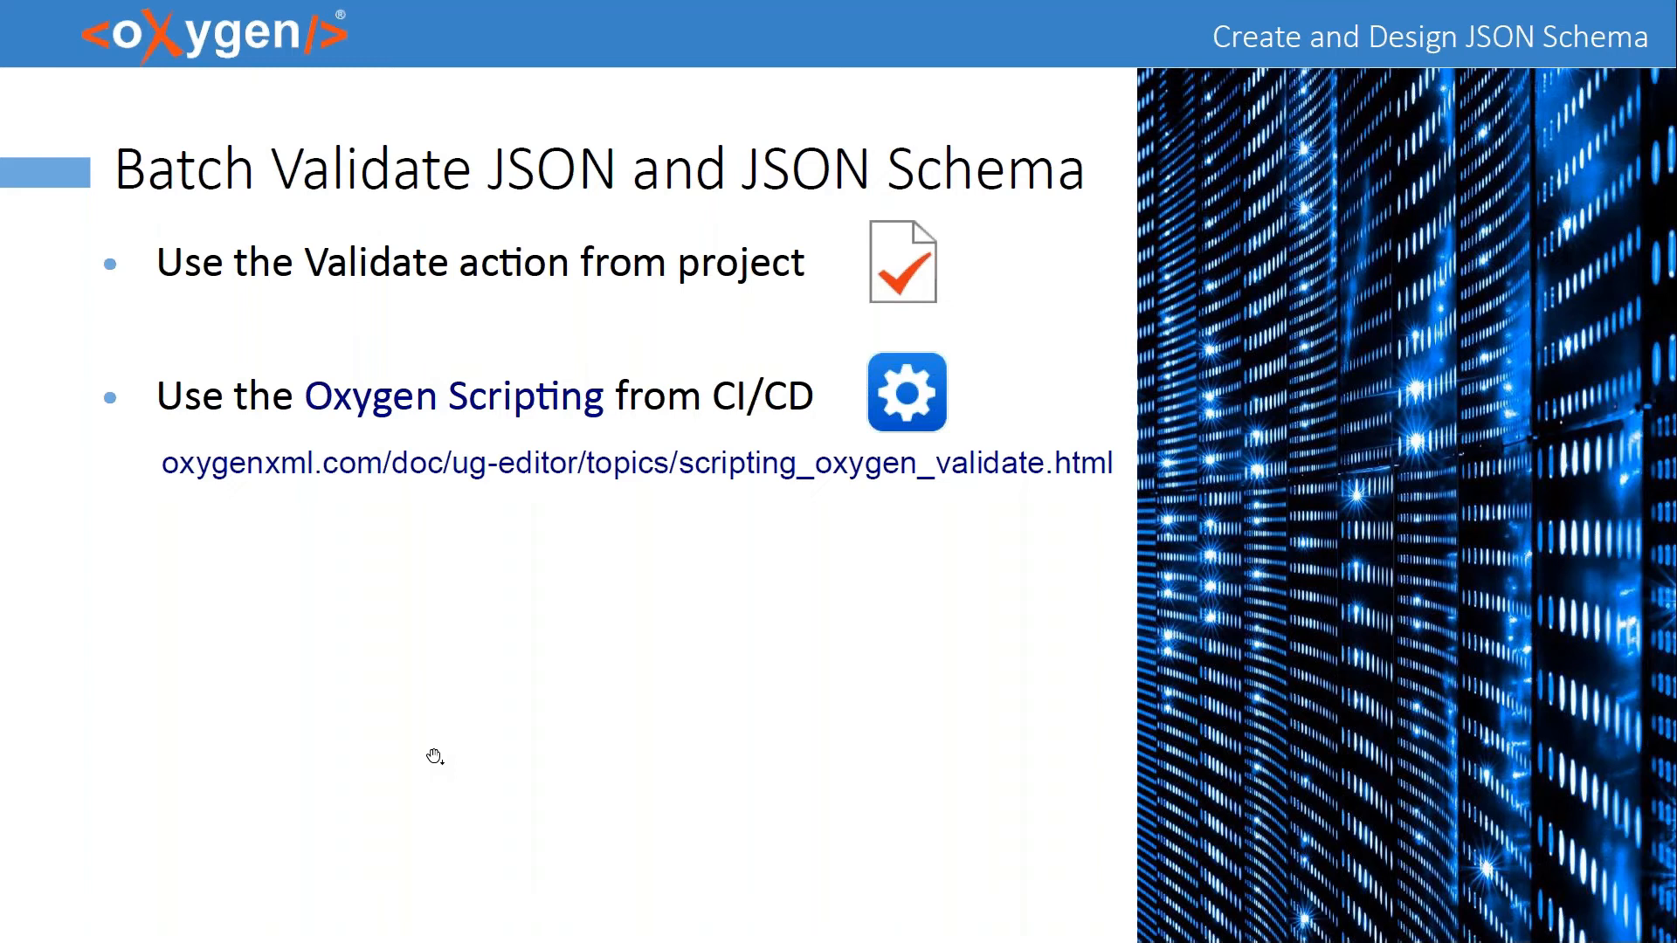
left_click(624, 473)
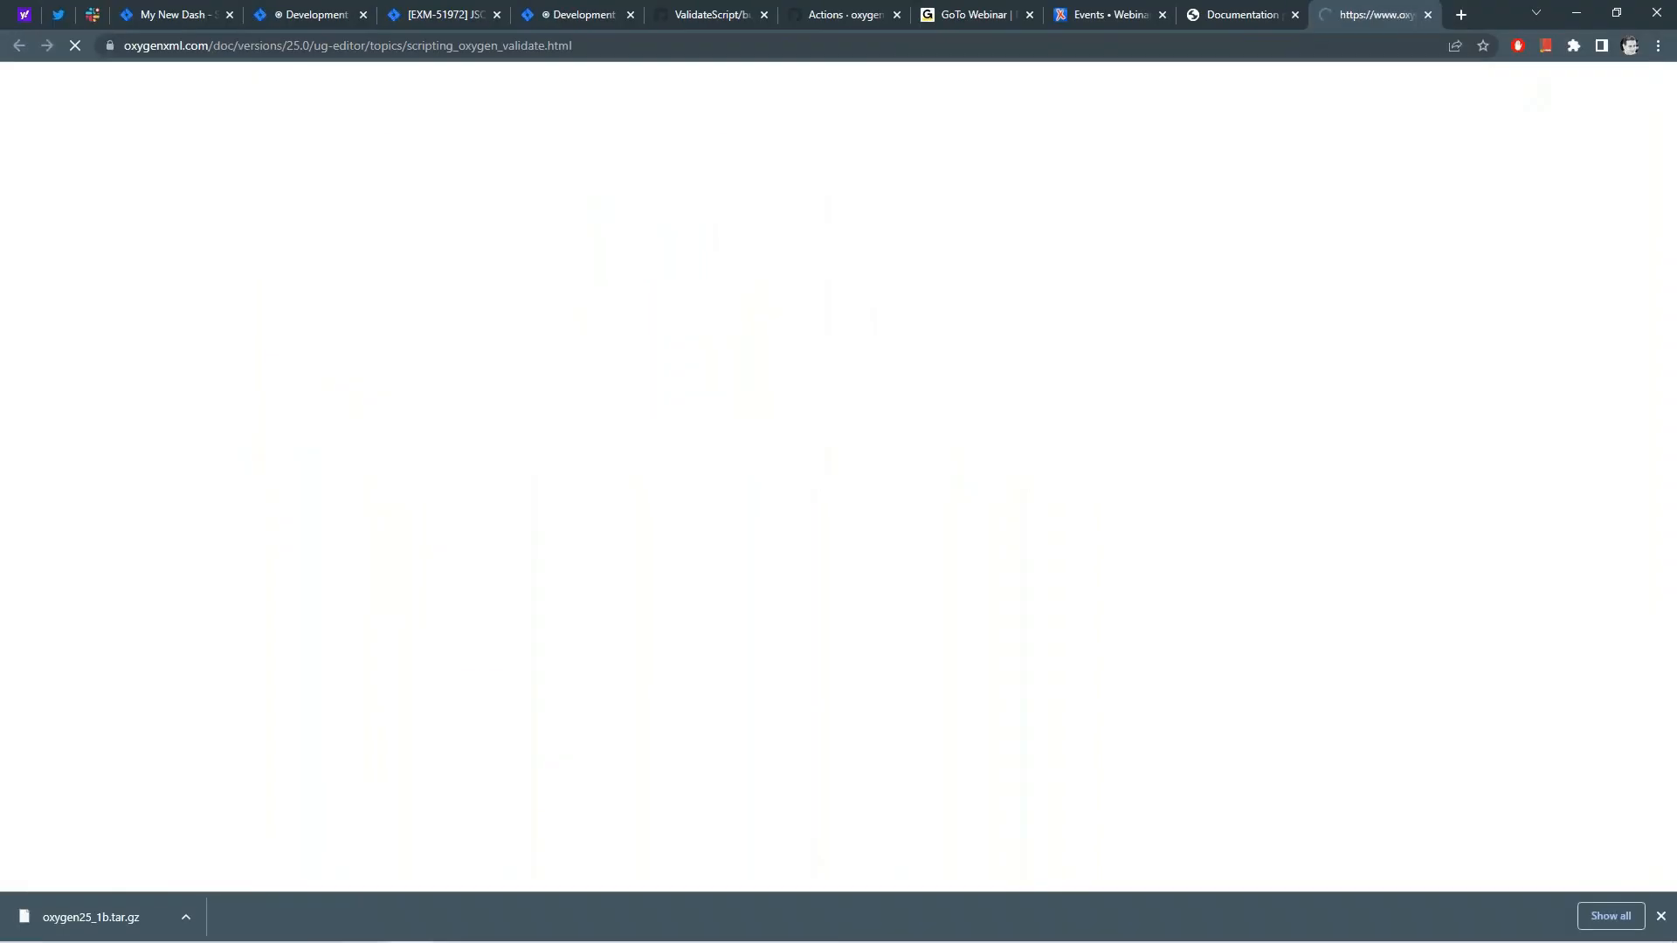
scroll(856, 566, "down", 4)
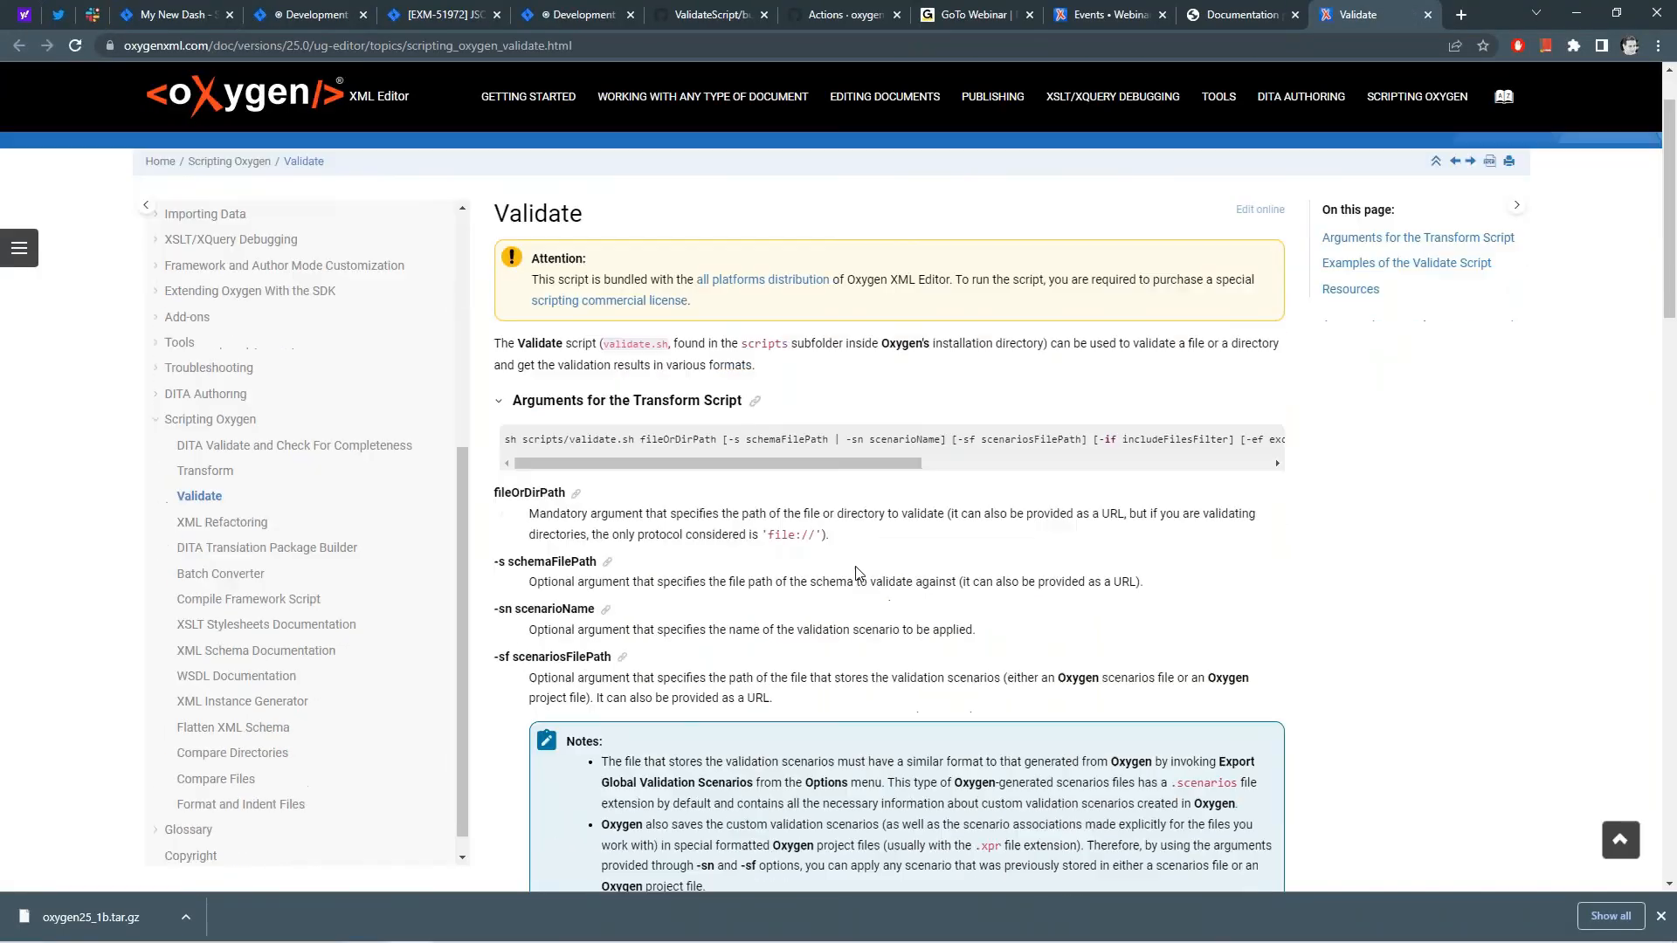
scroll(855, 566, "down", 8)
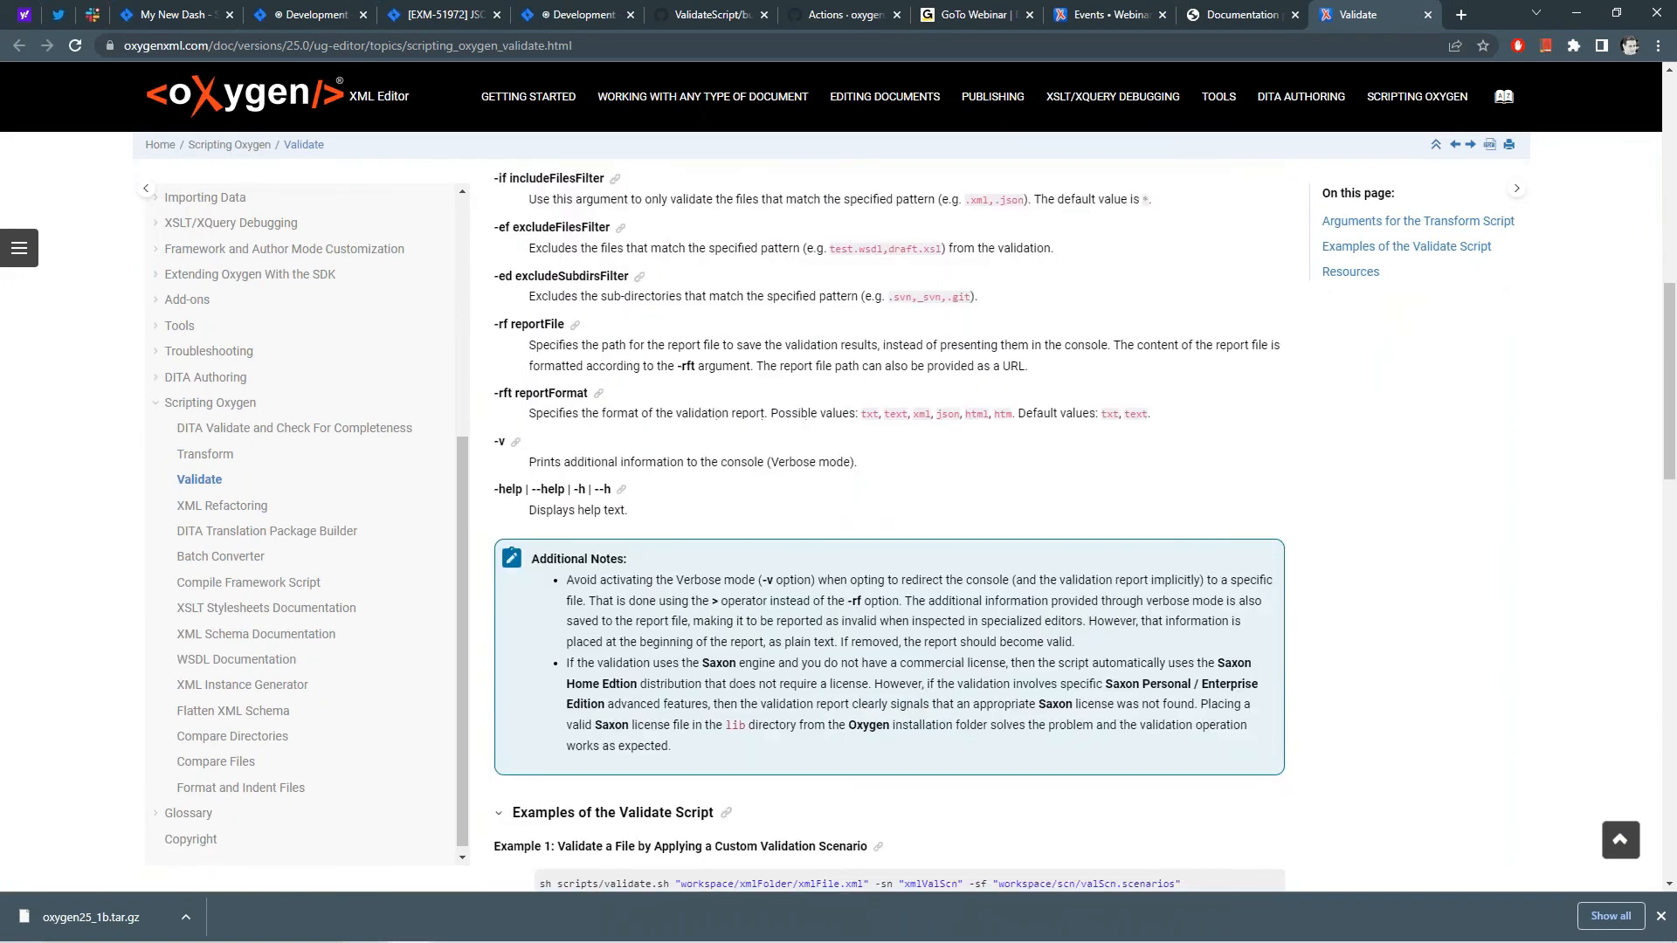
Examine the Validate script's usage examples and the sample HTML validation report in the documentation
scroll(856, 566, "down", 5)
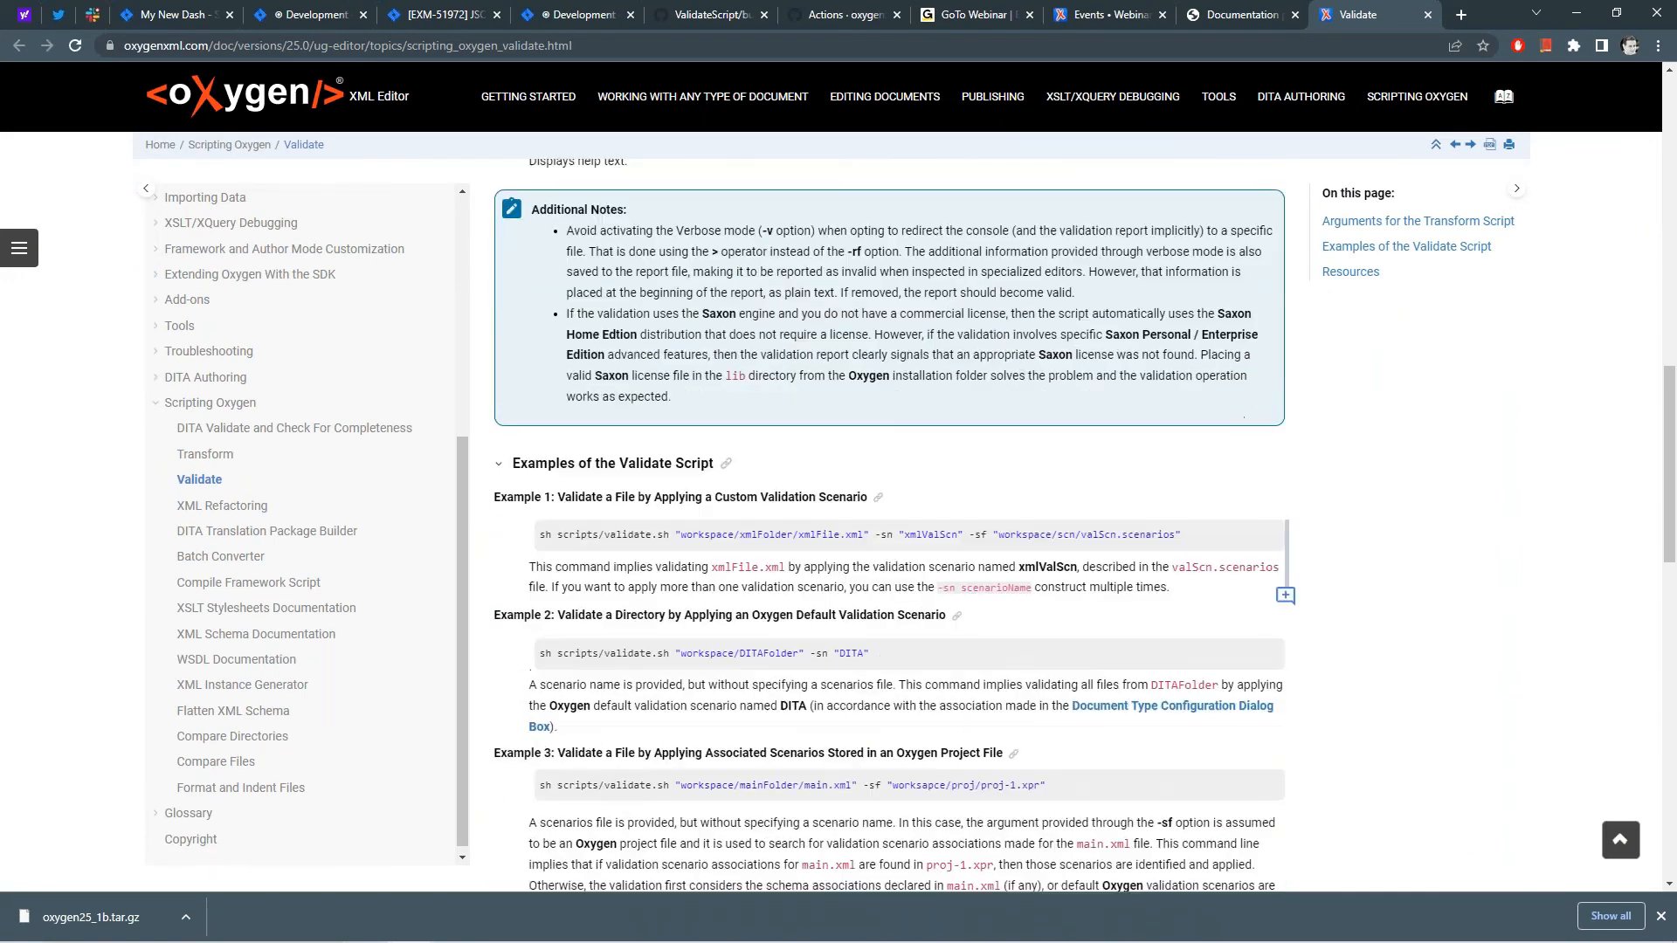
scroll(611, 572, "down", 2)
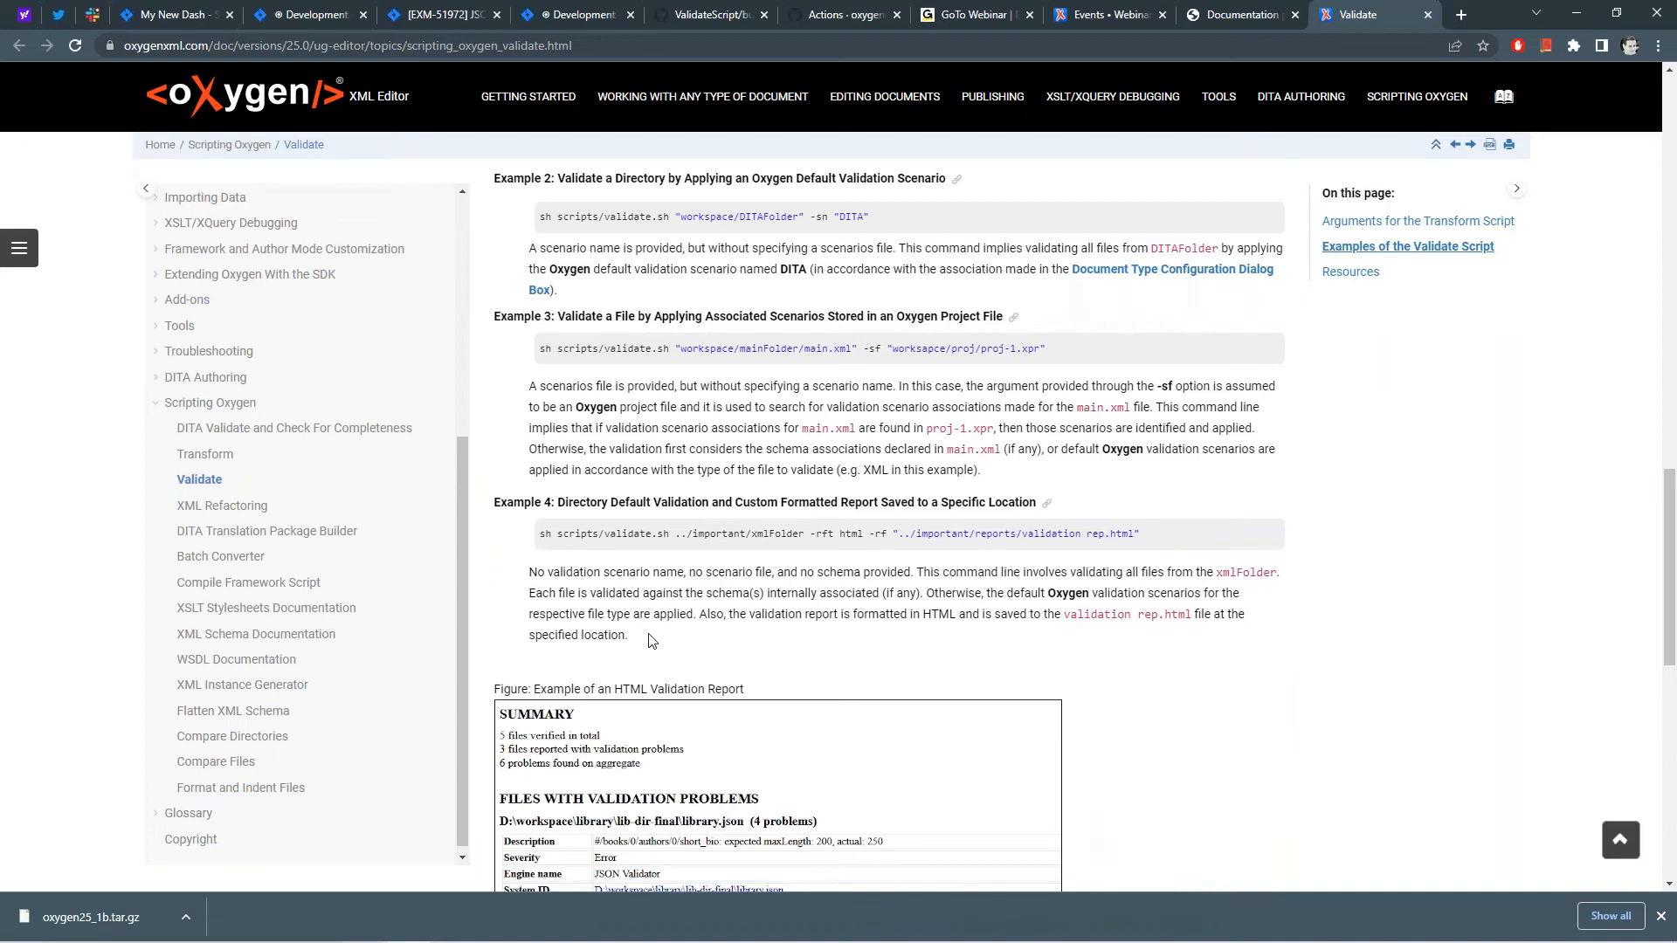
scroll(664, 620, "down", 1)
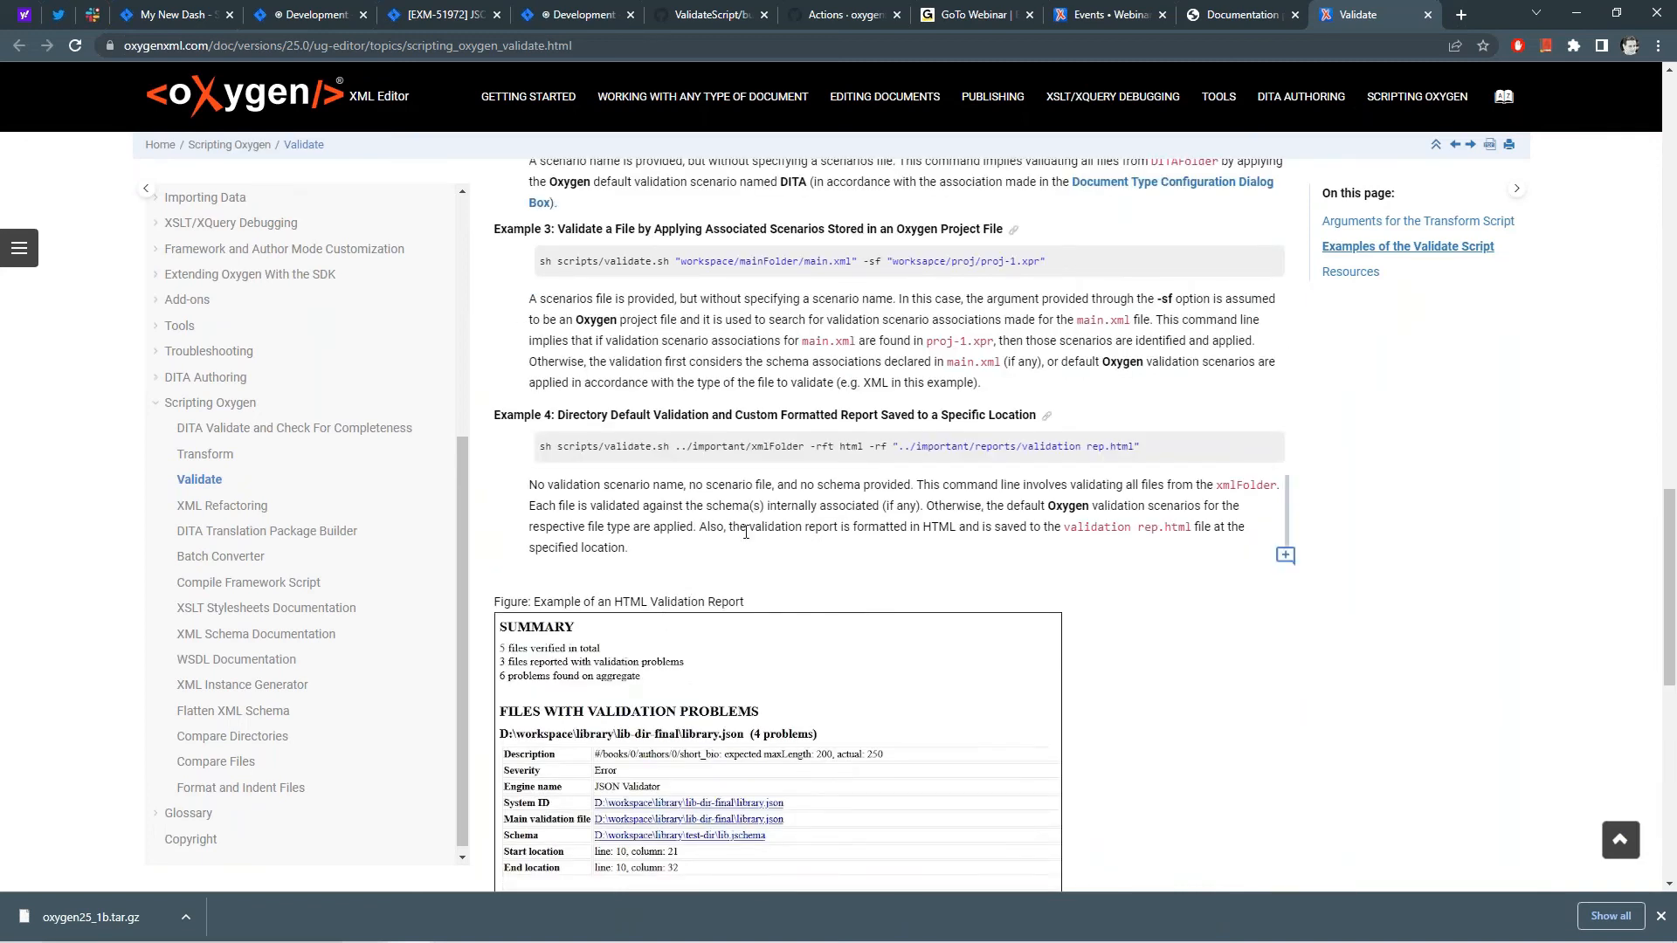
scroll(758, 546, "down", 1)
scroll(816, 520, "down", 2)
scroll(786, 489, "up", 2)
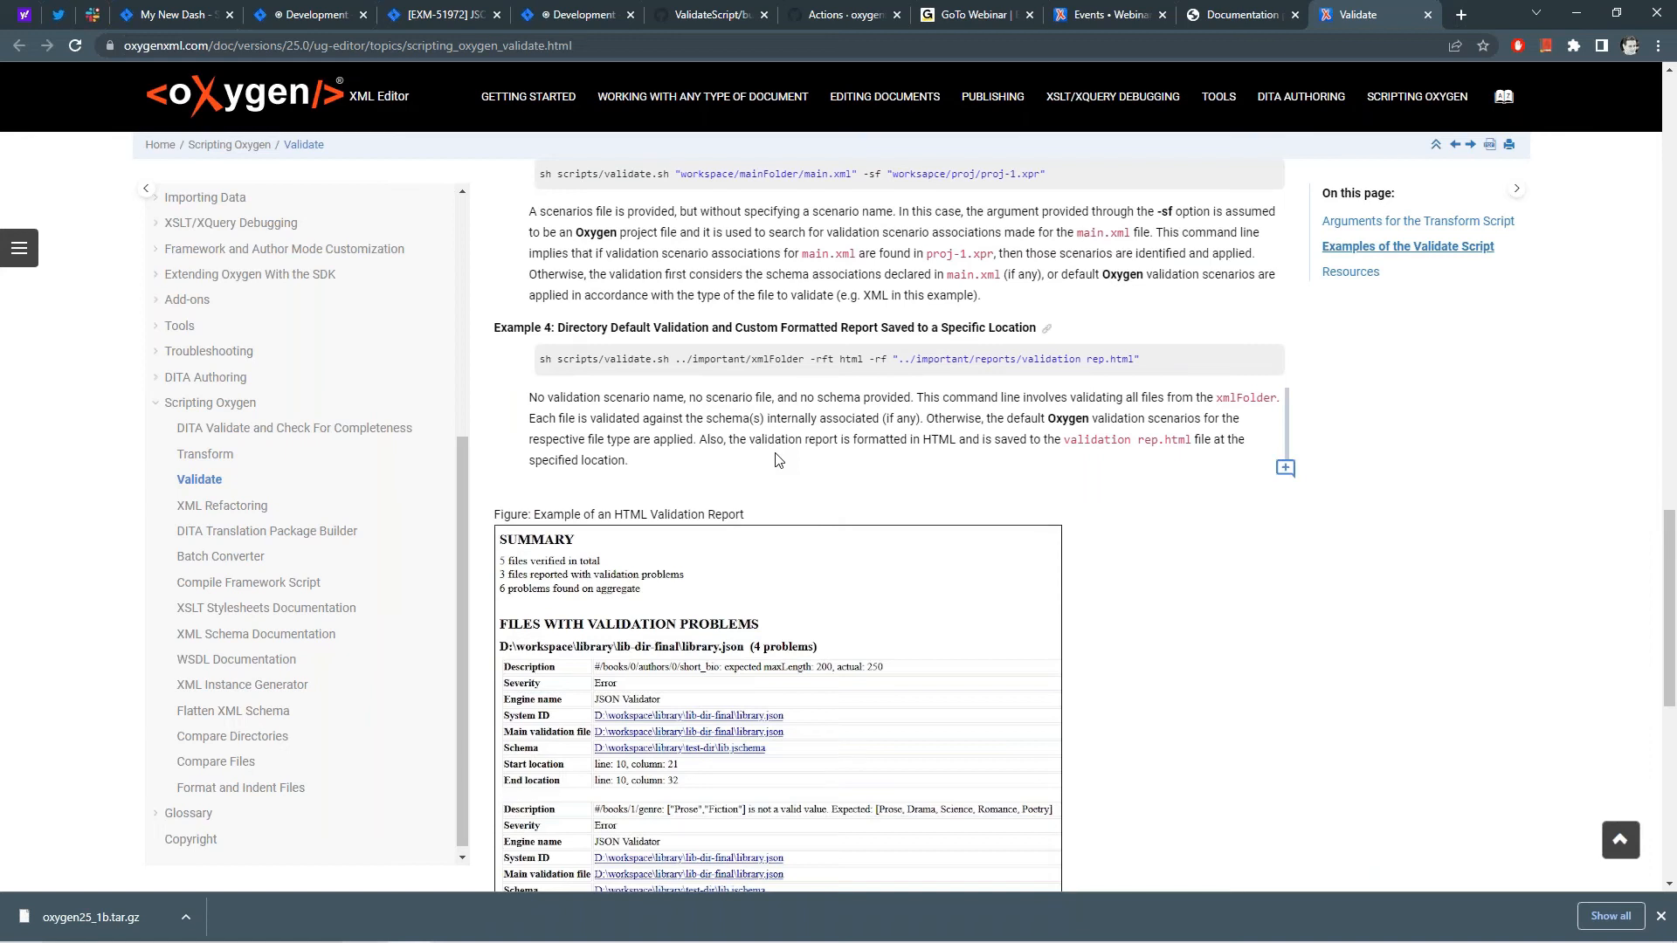
scroll(777, 460, "up", 1)
scroll(777, 460, "up", 1)
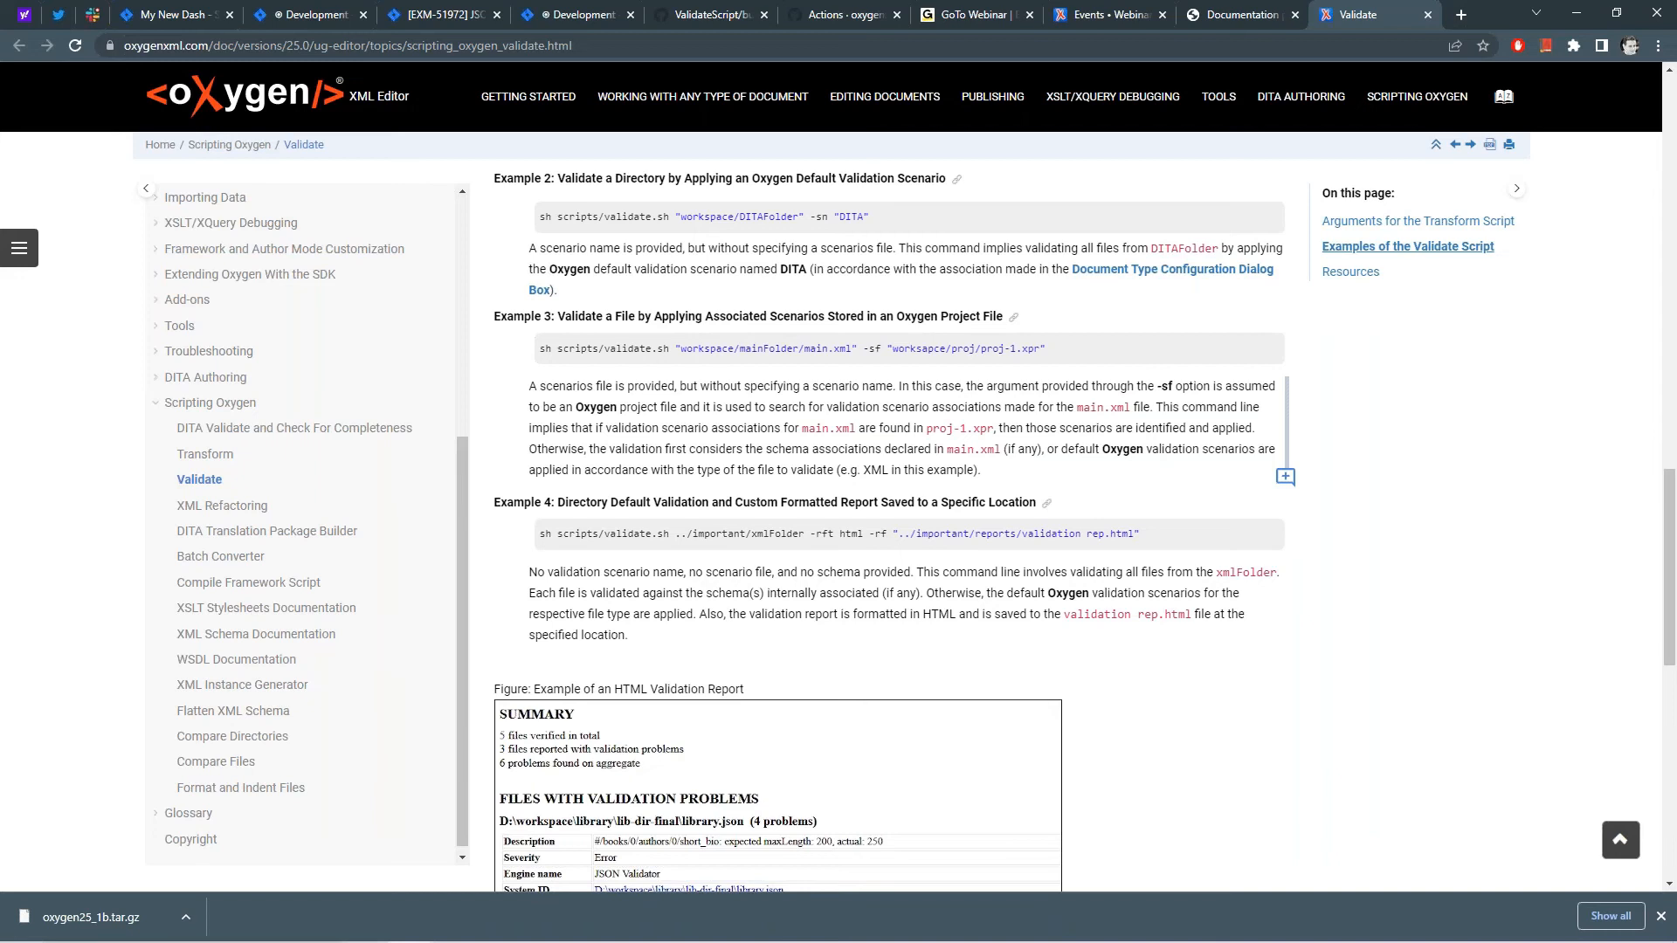
Switch back to the presentation and advance to the Conclusion slide
key("alt+Tab")
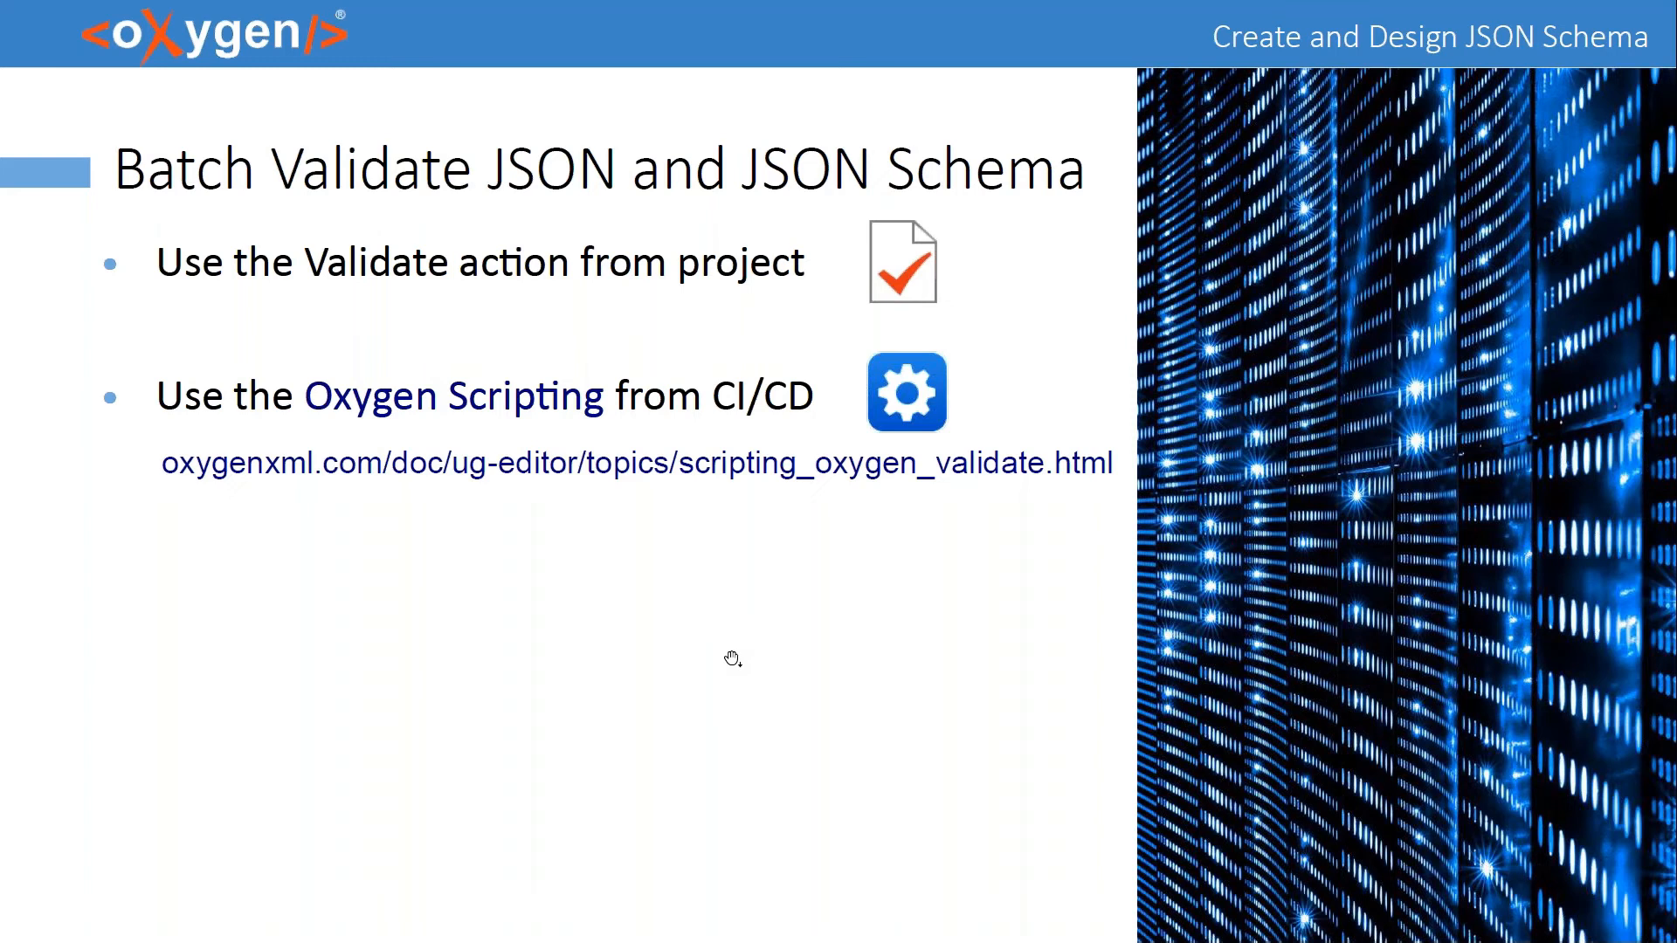
left_click(659, 660)
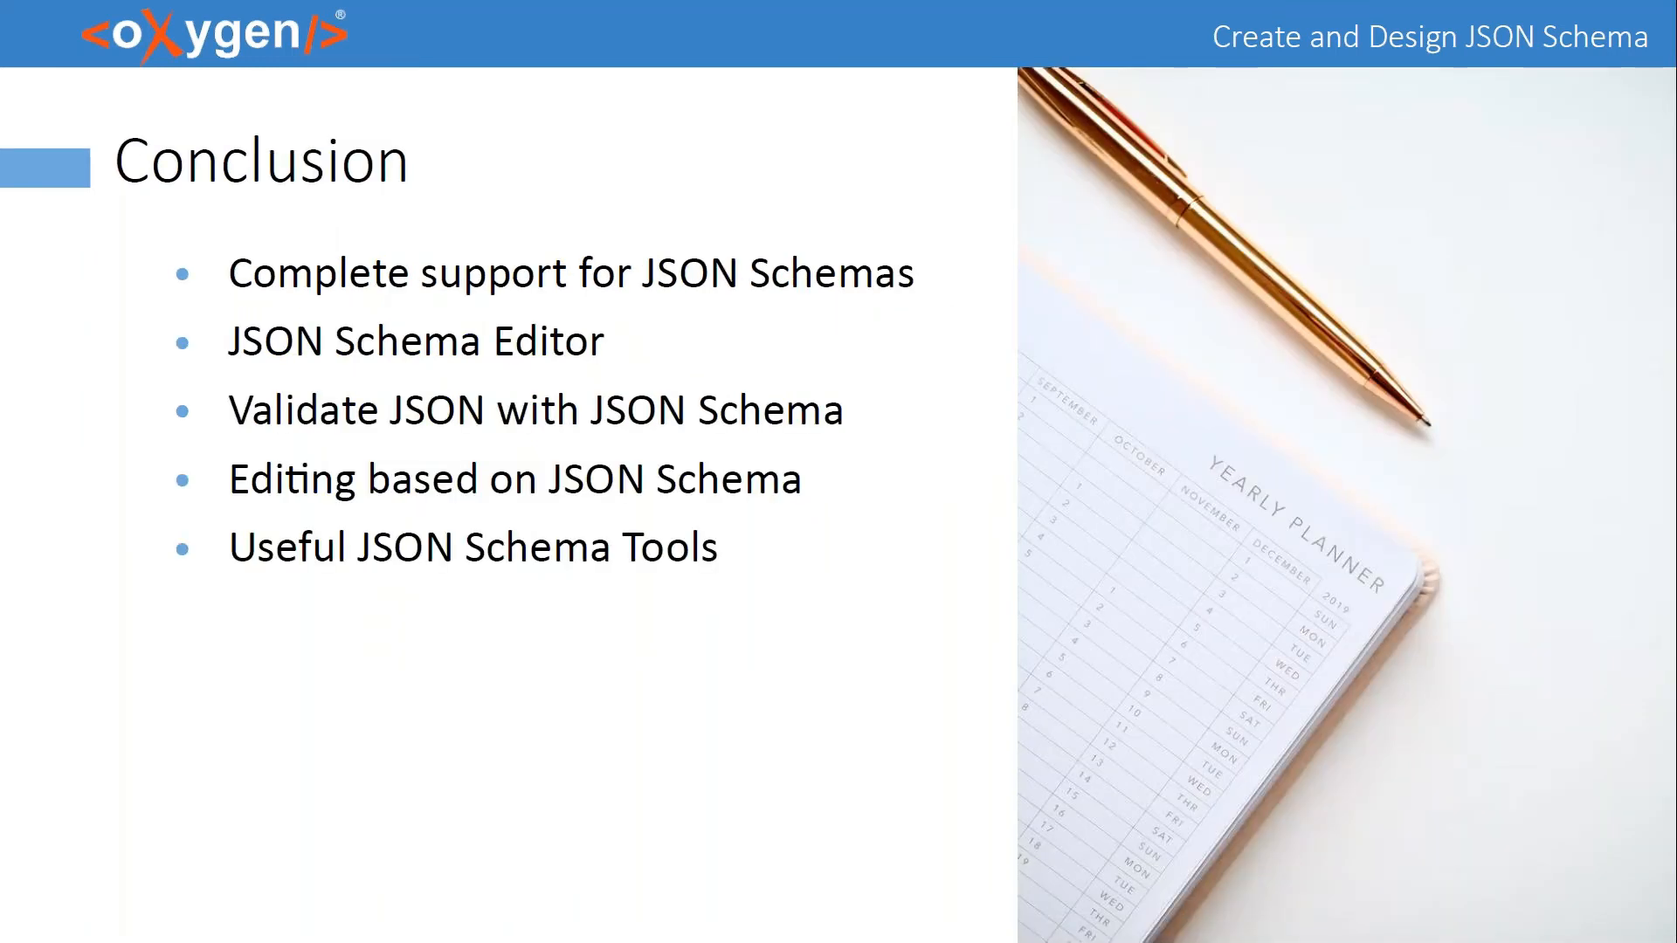